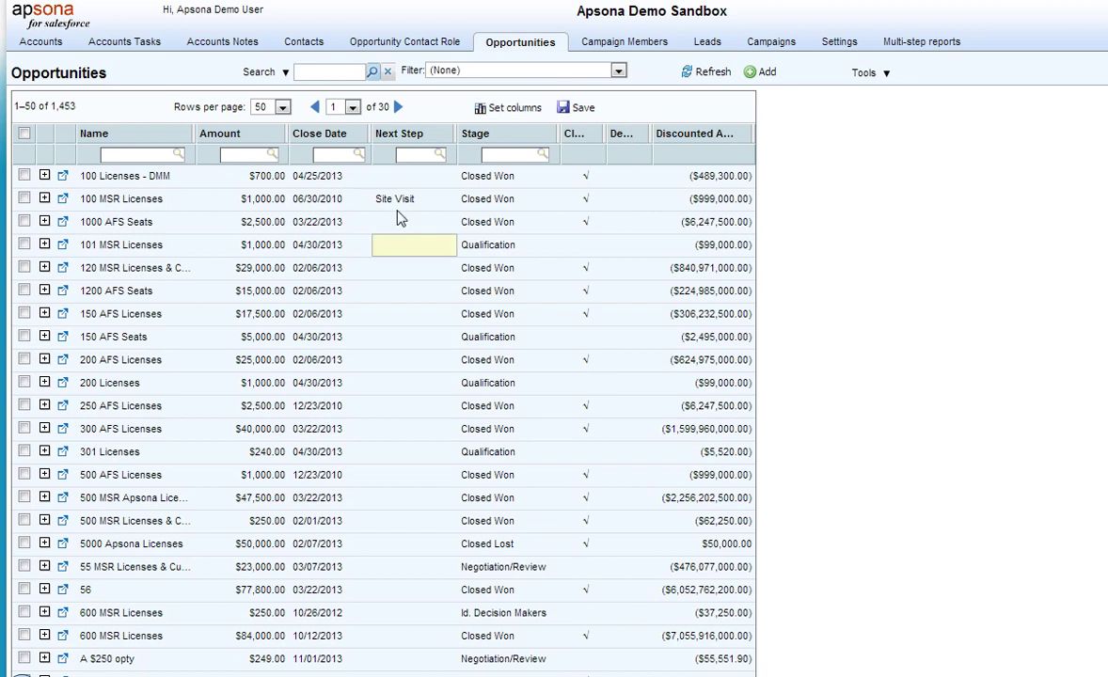
View the contacts in tabular form and return to the tabular view of opportunities.
mouse_move(315, 51)
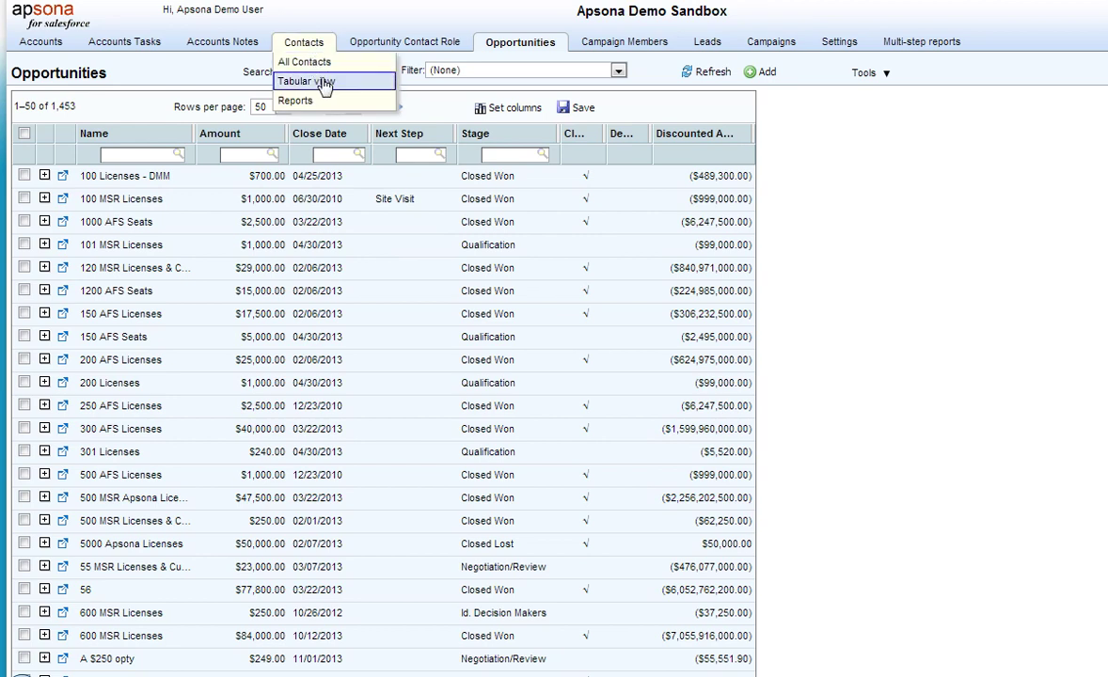
click(324, 82)
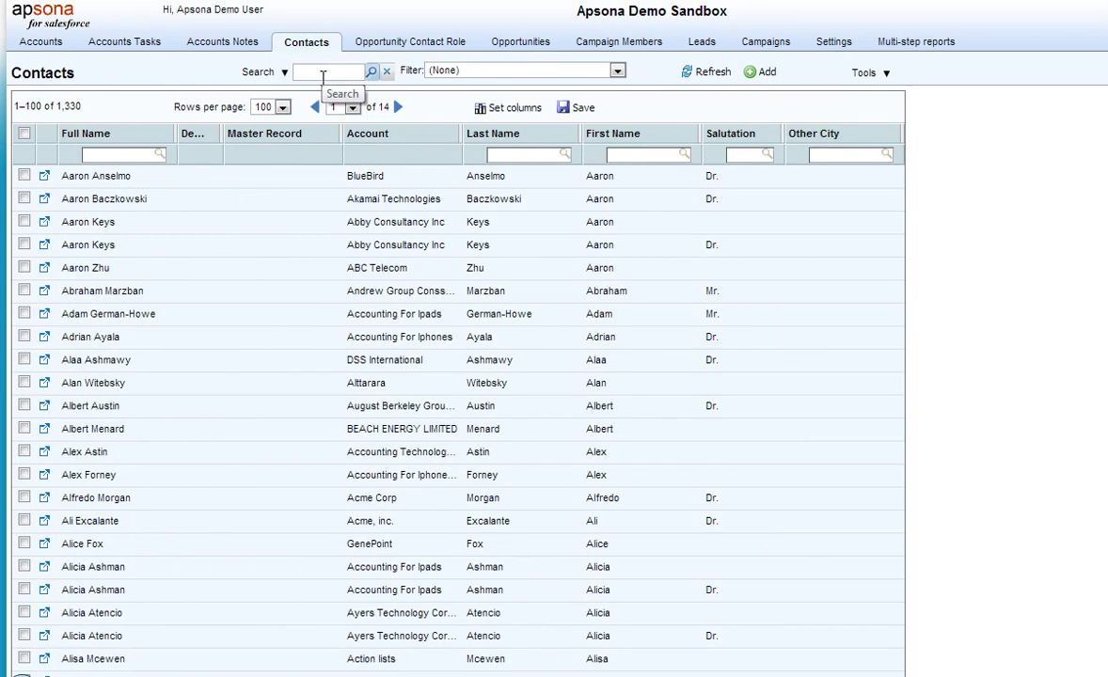
mouse_move(522, 42)
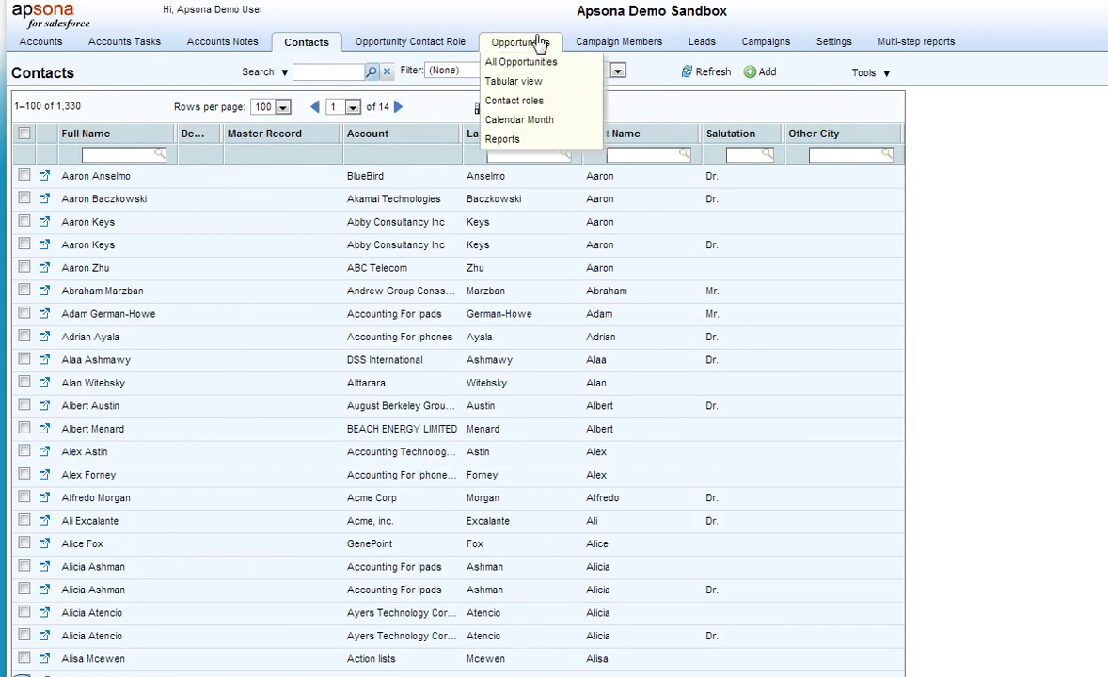
click(538, 82)
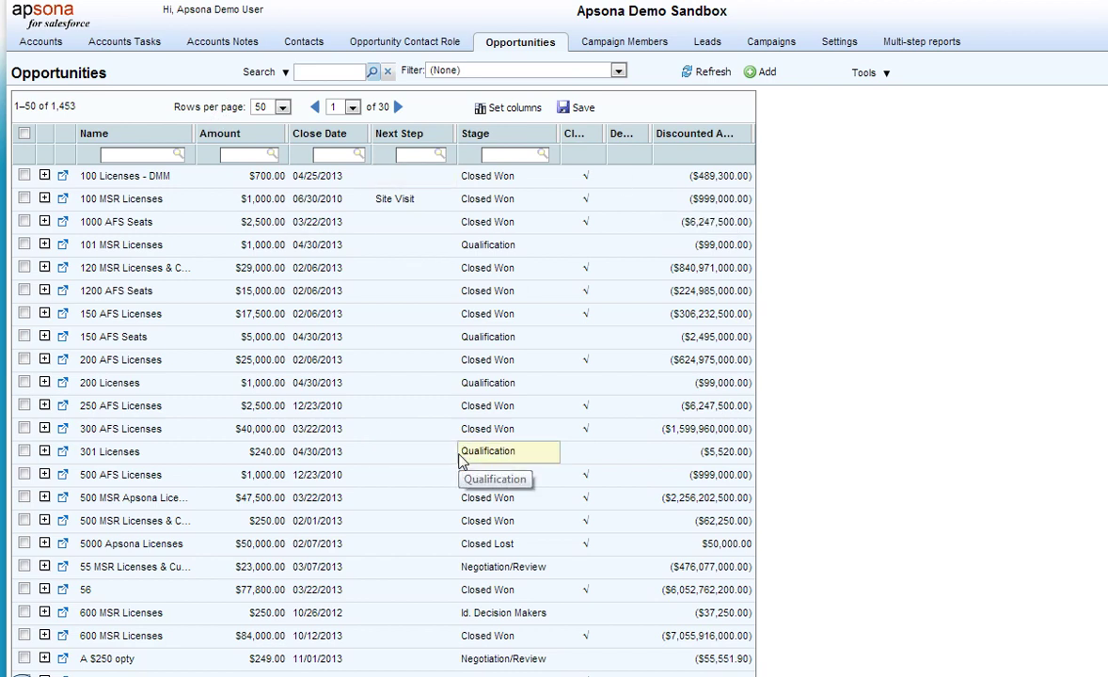
Remove Discounted Amount, Deleted, Closed and Next Step from the selected columns of the opportunities grid.
click(514, 111)
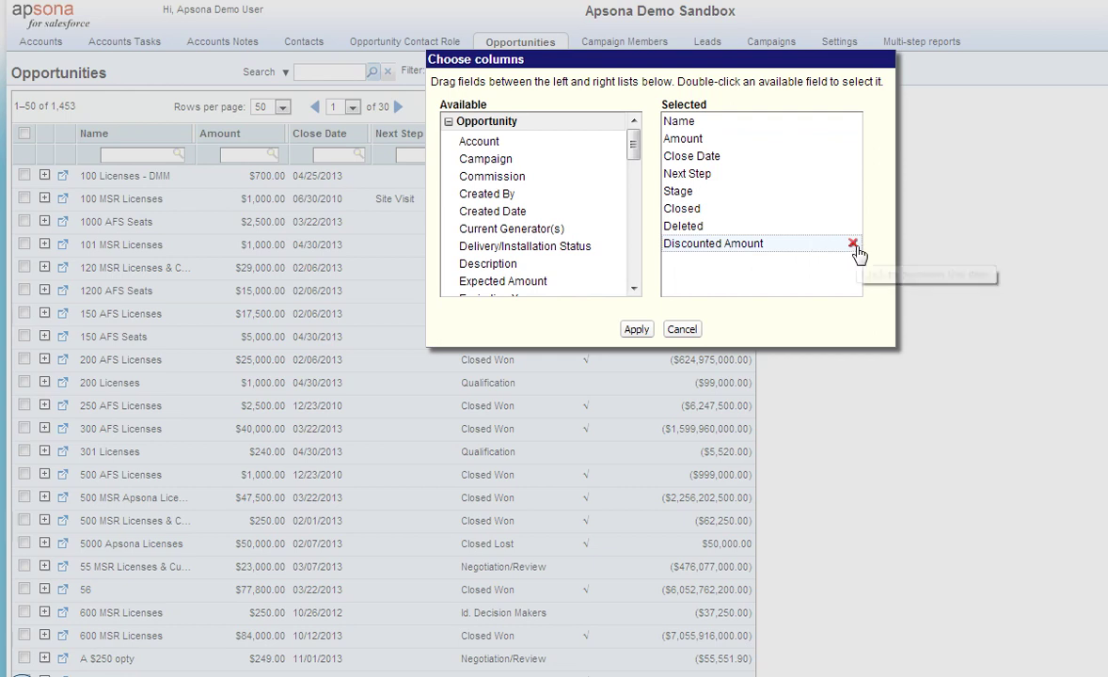
click(853, 244)
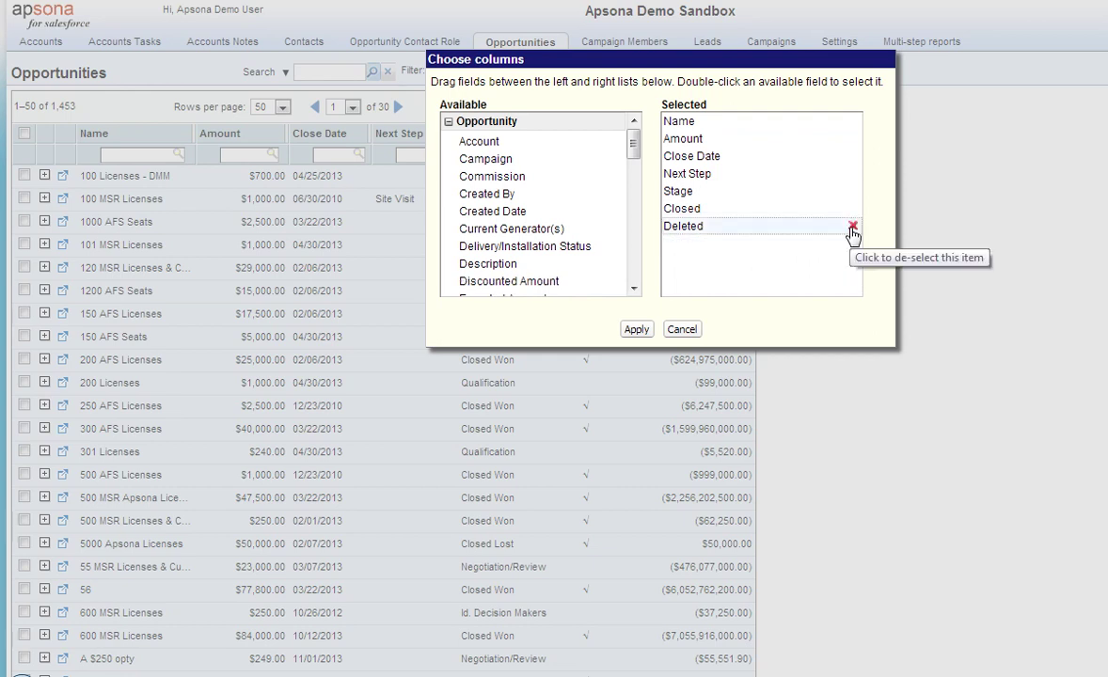
click(853, 229)
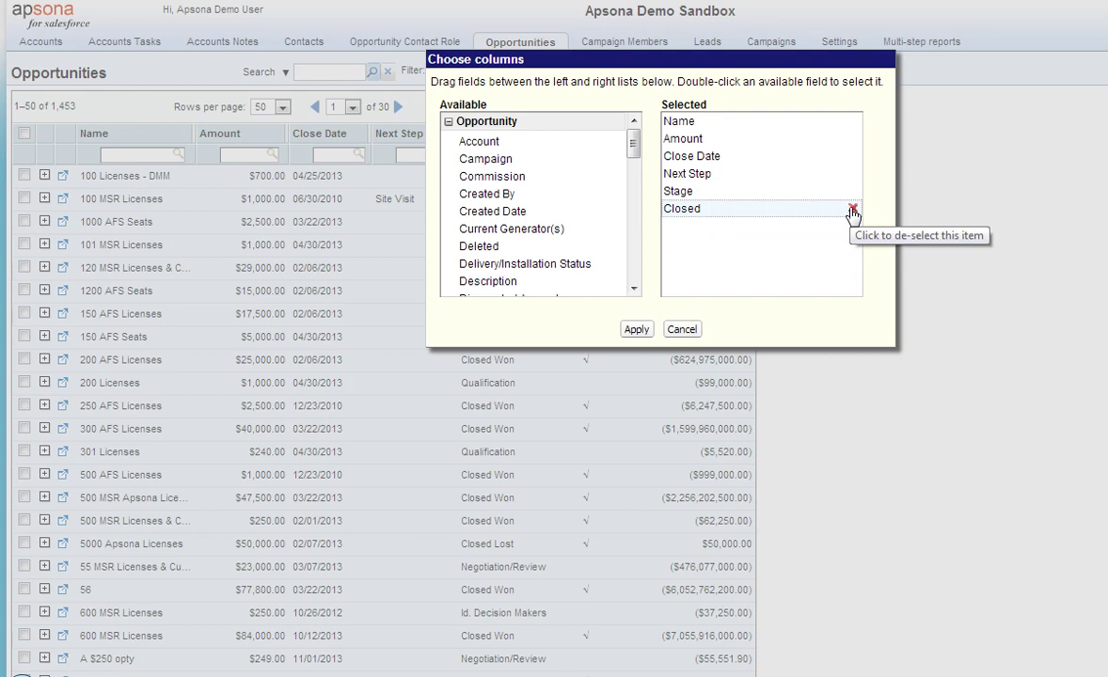
click(853, 210)
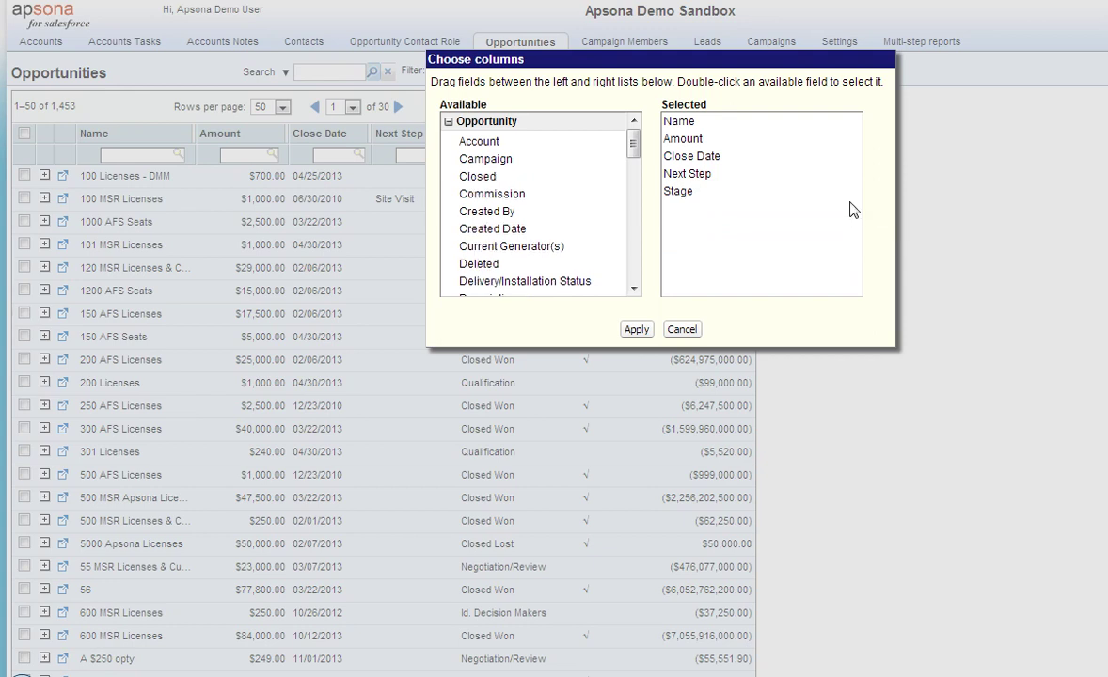
click(853, 173)
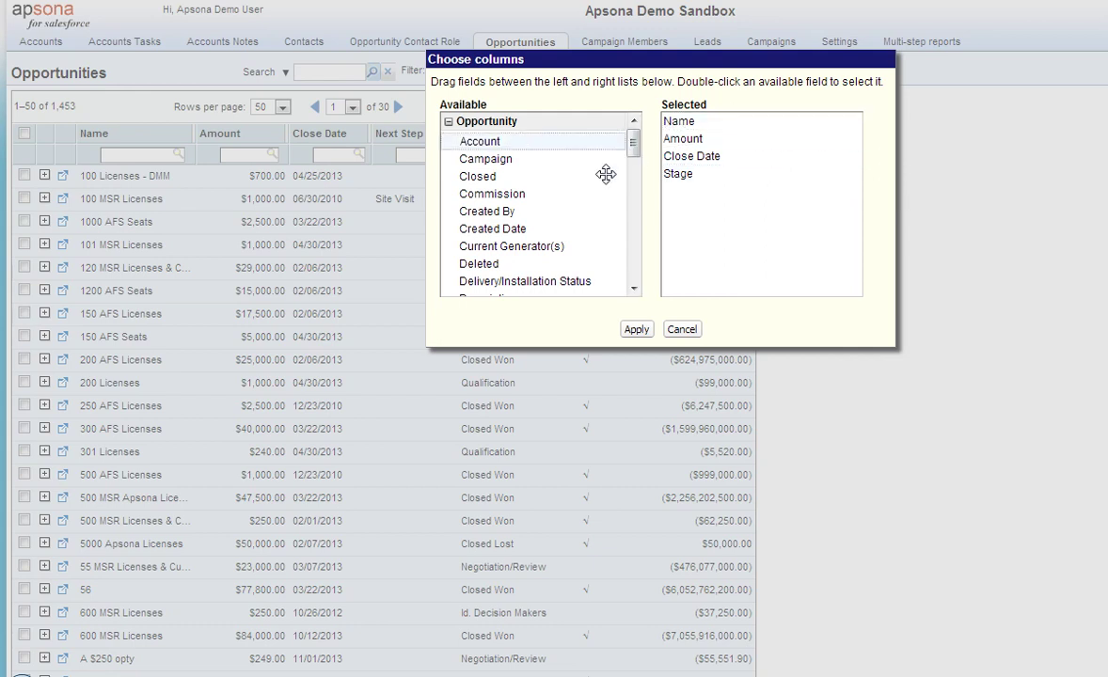
Add Account Name and Account Type from the related Account fields to the selected columns.
drag(635, 141, 634, 269)
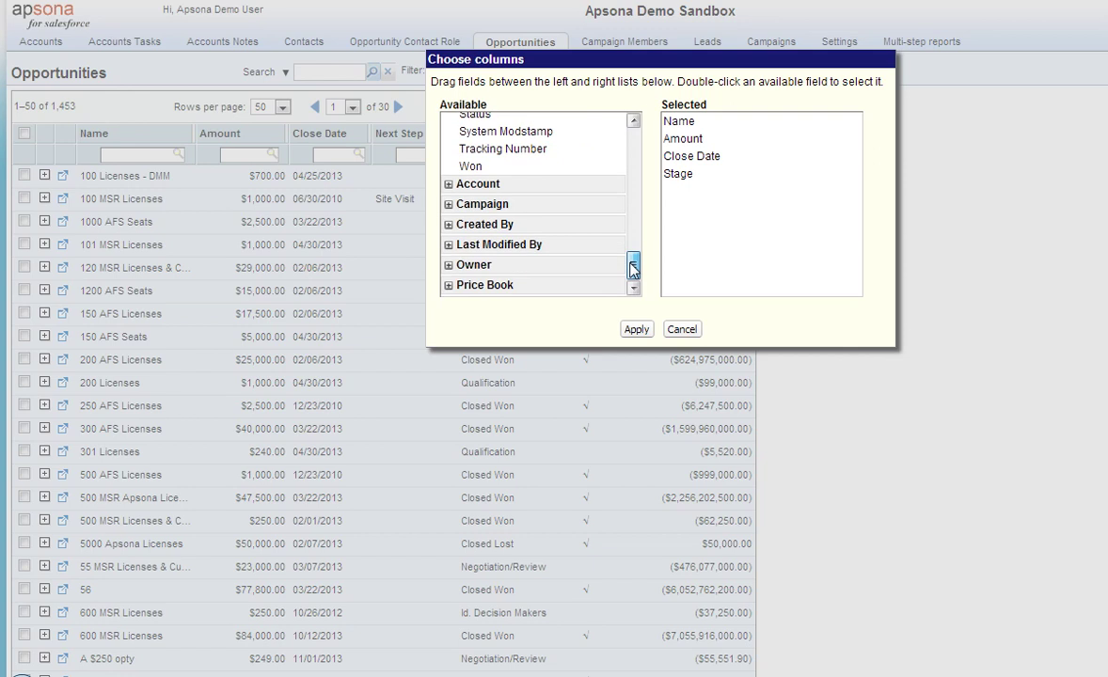
click(449, 191)
drag(636, 233, 636, 158)
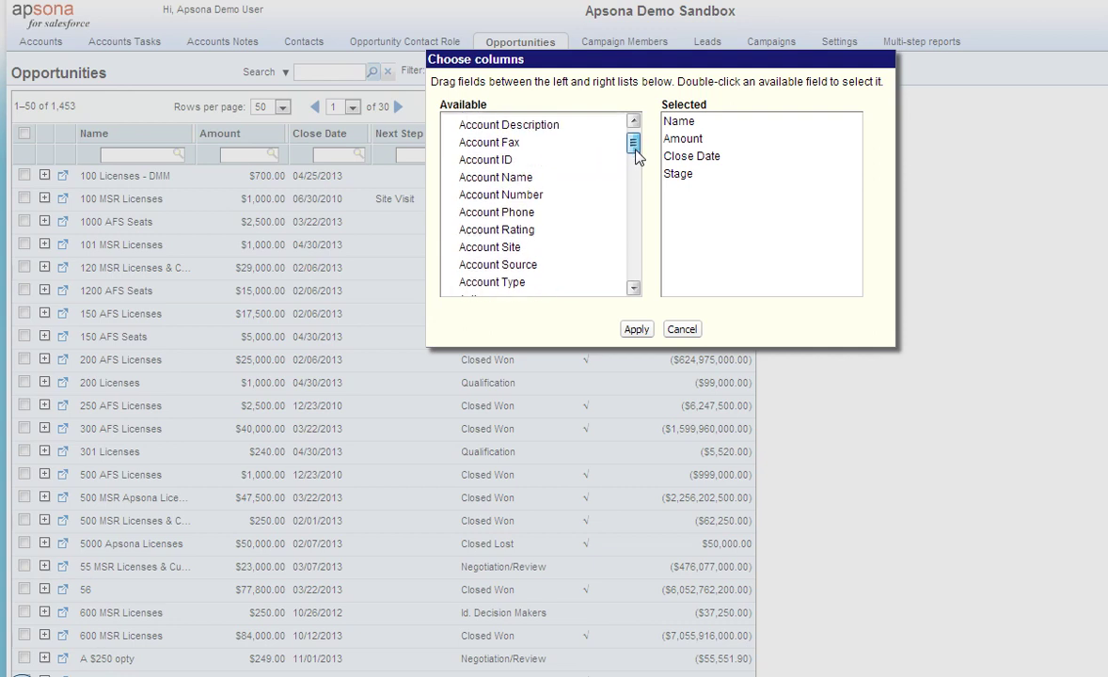
drag(508, 177, 683, 193)
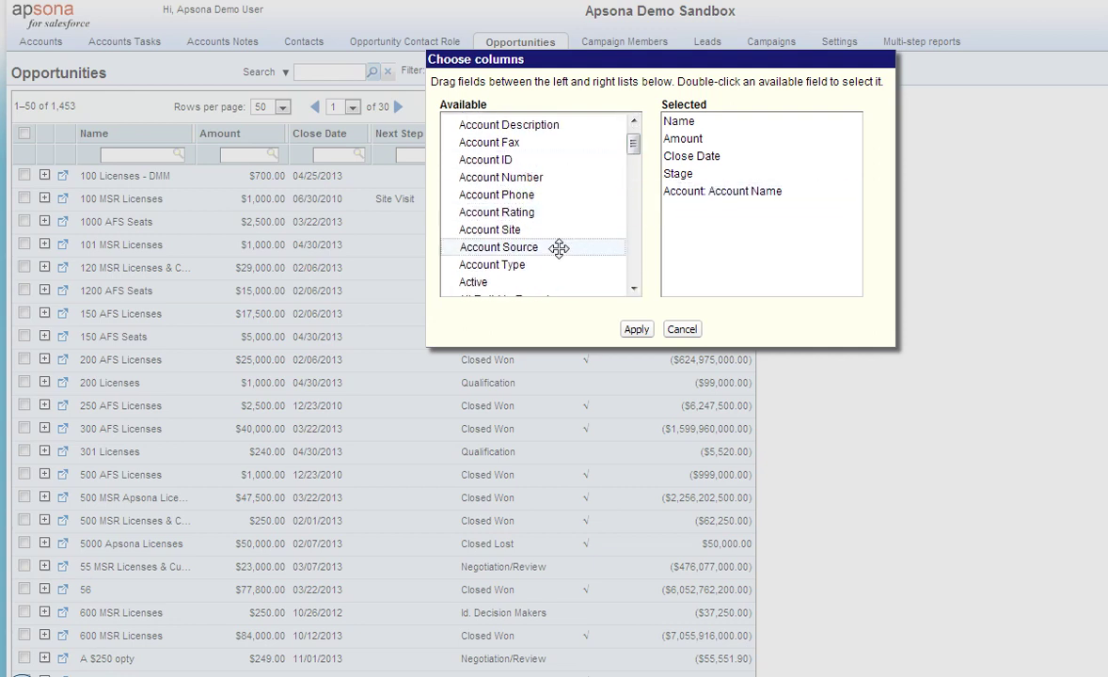
double_click(523, 266)
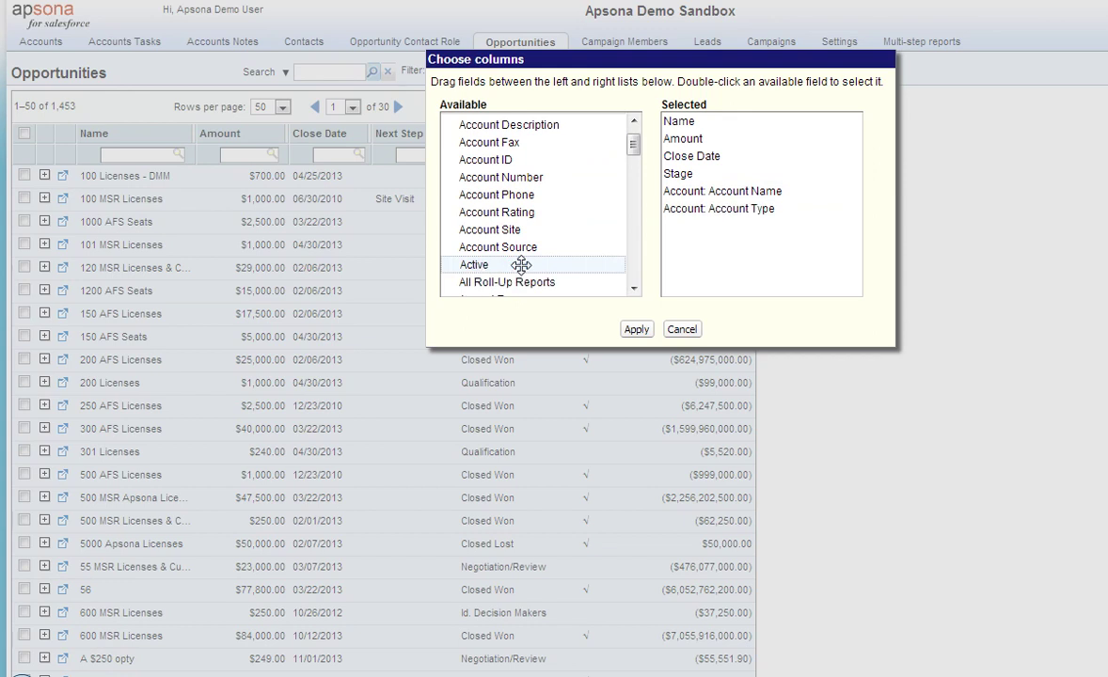
Add the Name field of the related Campaign to the selected columns.
drag(633, 146, 634, 176)
scroll(652, 254, down, 10)
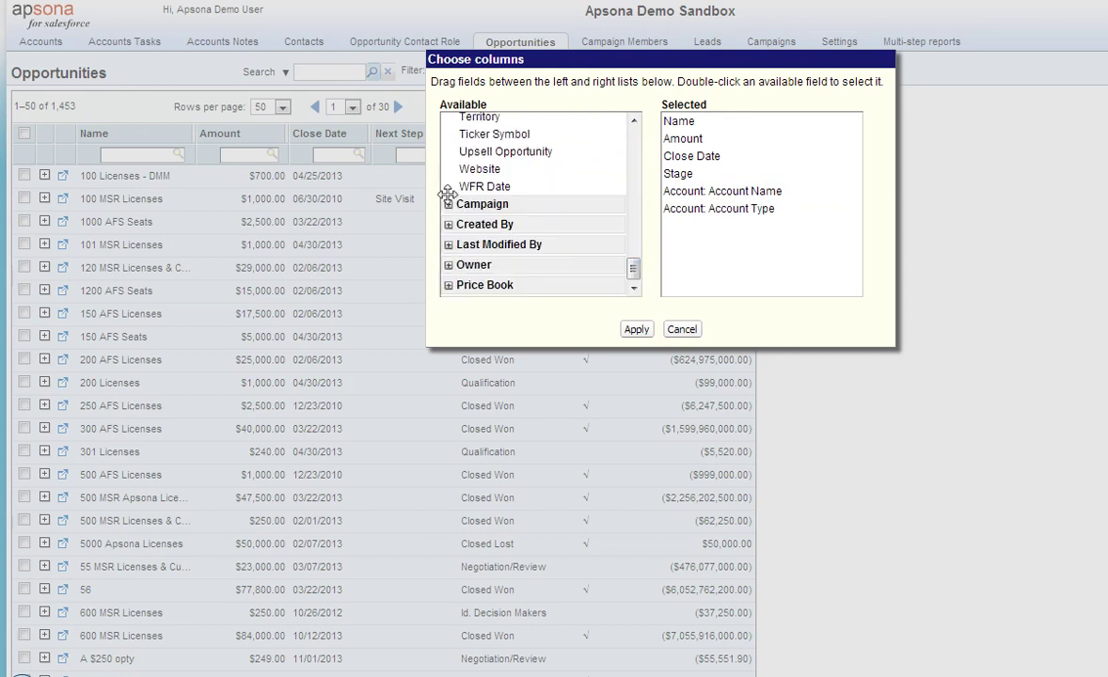
click(448, 204)
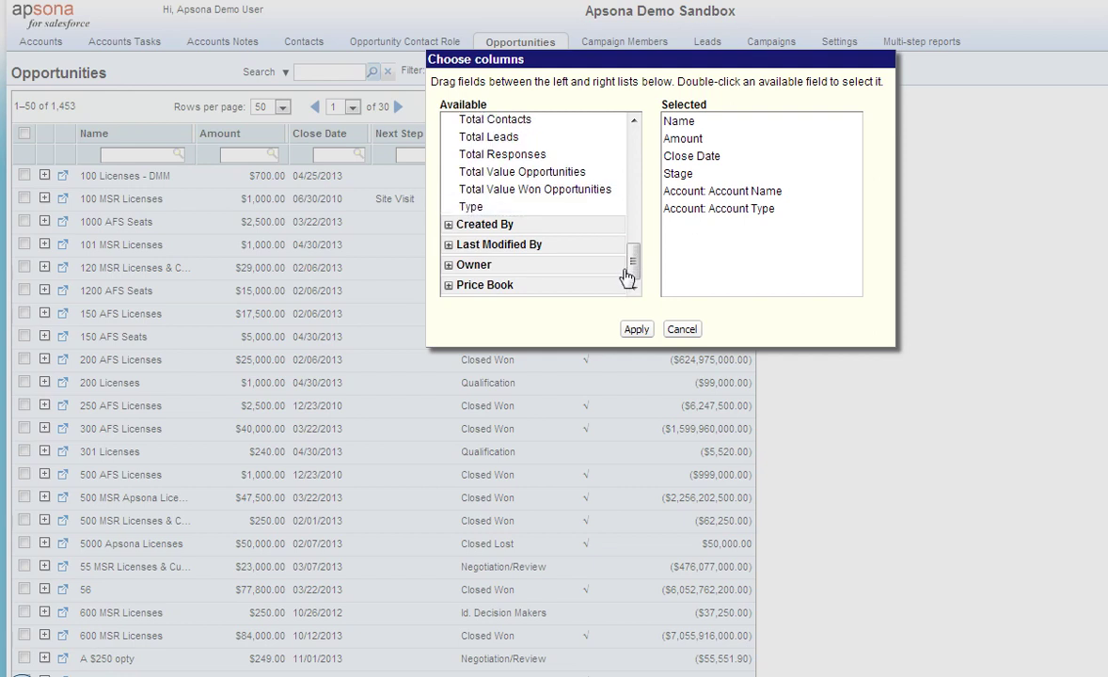
scroll(628, 272, up, 6)
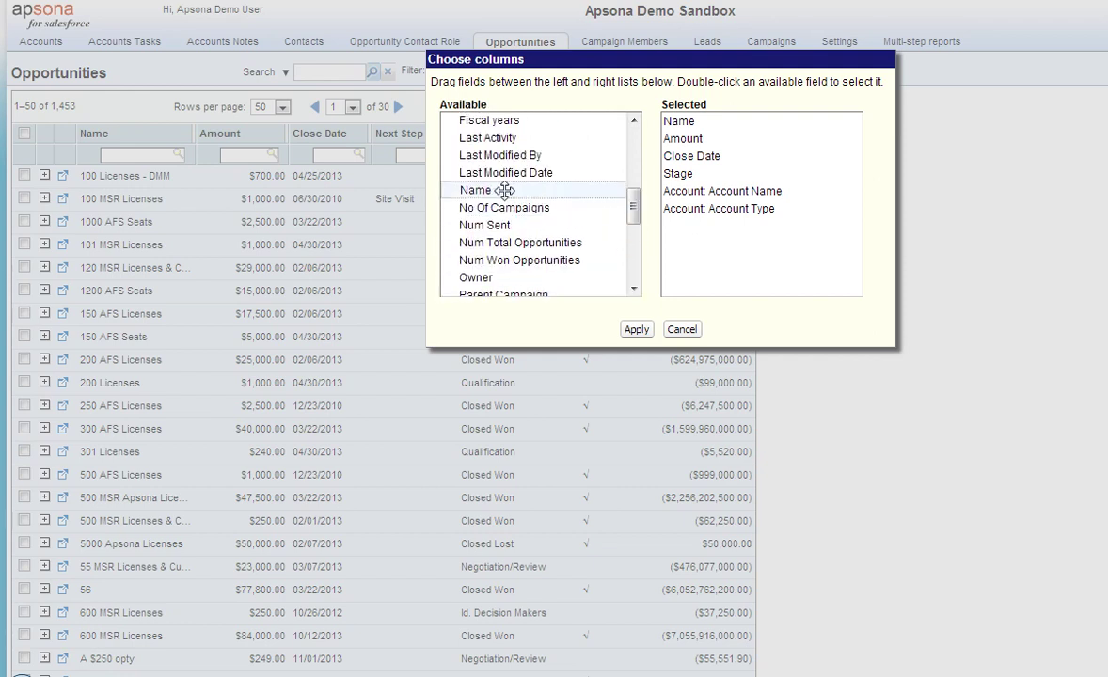
drag(503, 190, 707, 240)
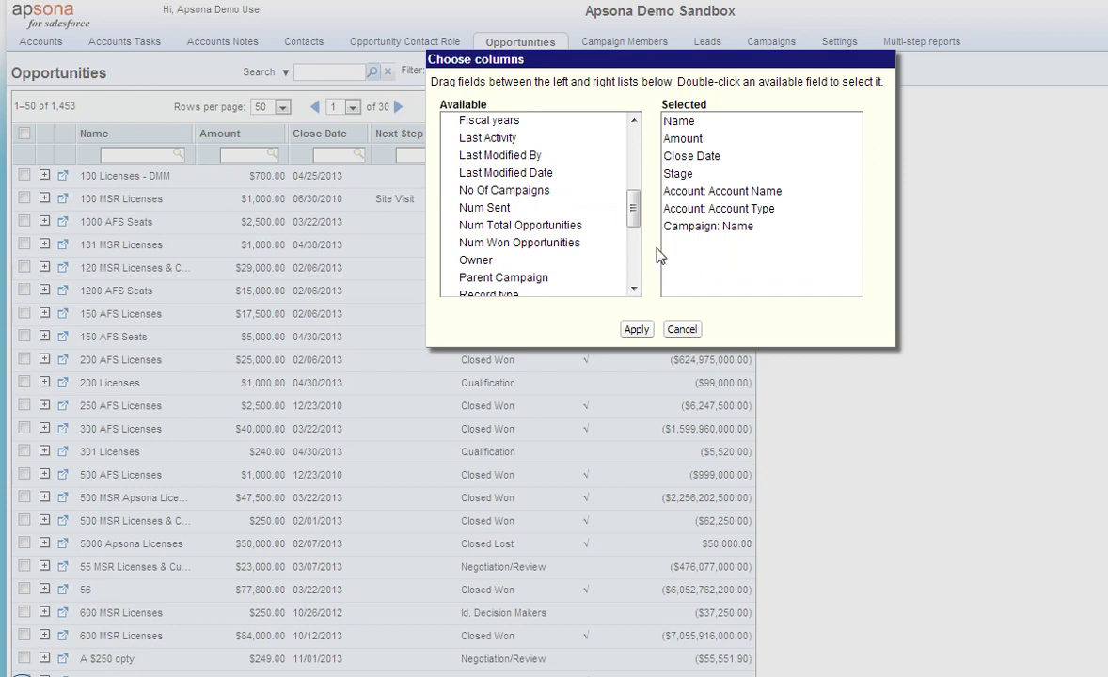
Add the opportunity fields Main Competitor(s) and Opportunity Type to the end of the selected columns.
scroll(625, 188, up, 6)
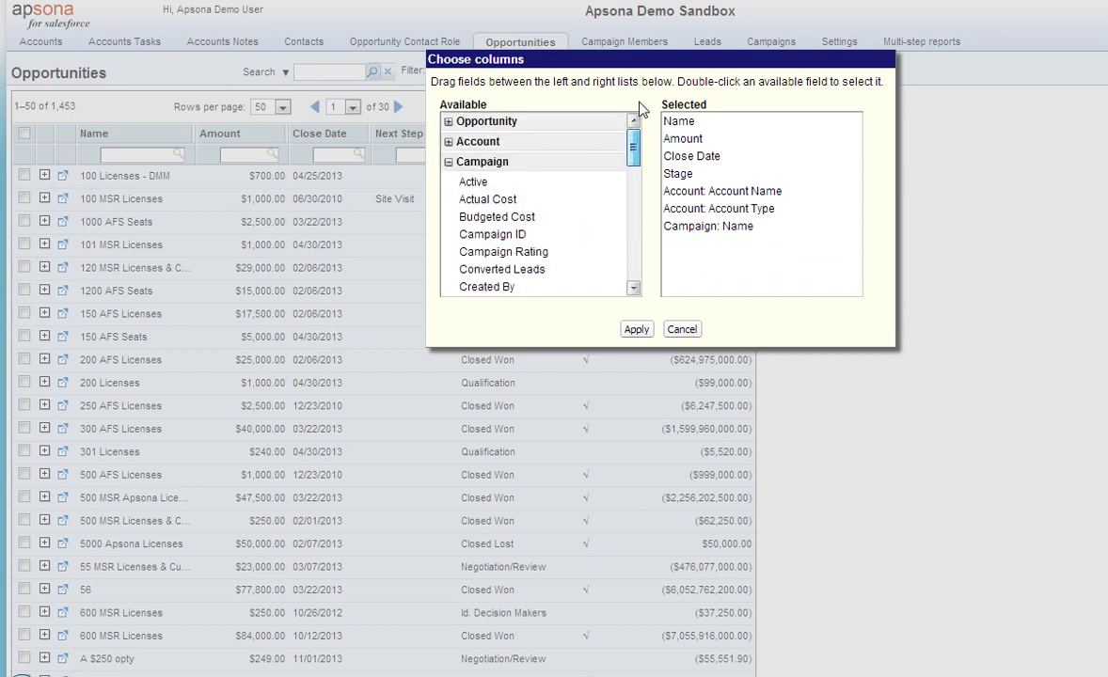
click(449, 121)
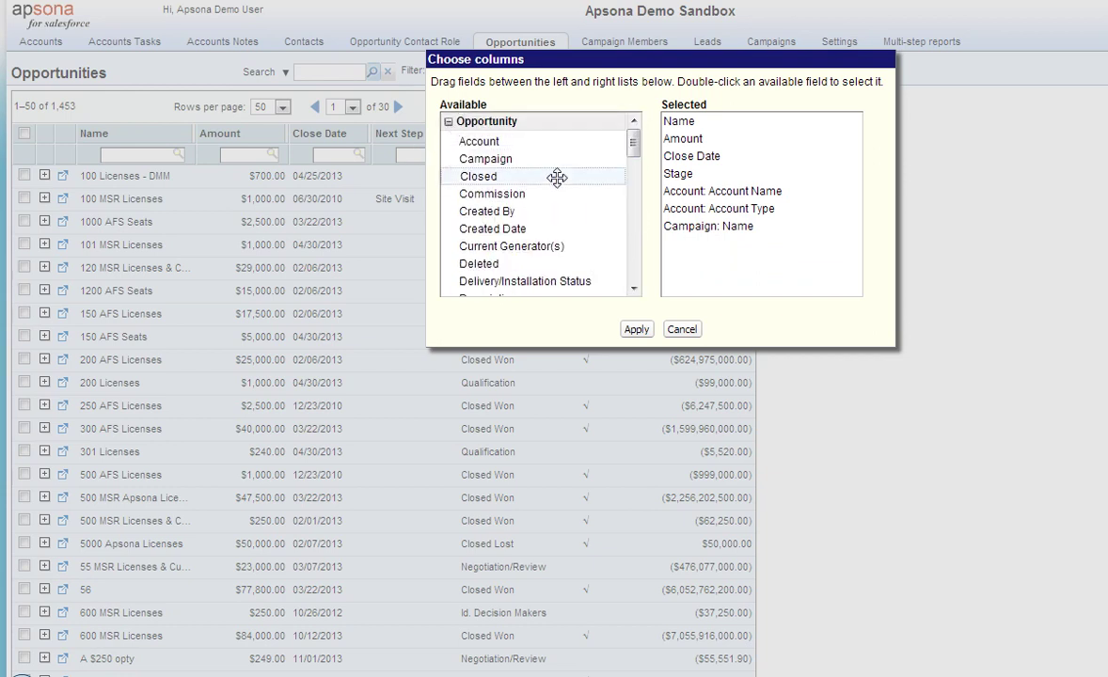
drag(625, 147, 639, 219)
drag(547, 182, 684, 249)
scroll(638, 217, down, 1)
drag(526, 216, 683, 274)
Place Account Name directly after Name in the applied column layout and slightly narrow the Account Type column in the grid.
drag(729, 187, 698, 132)
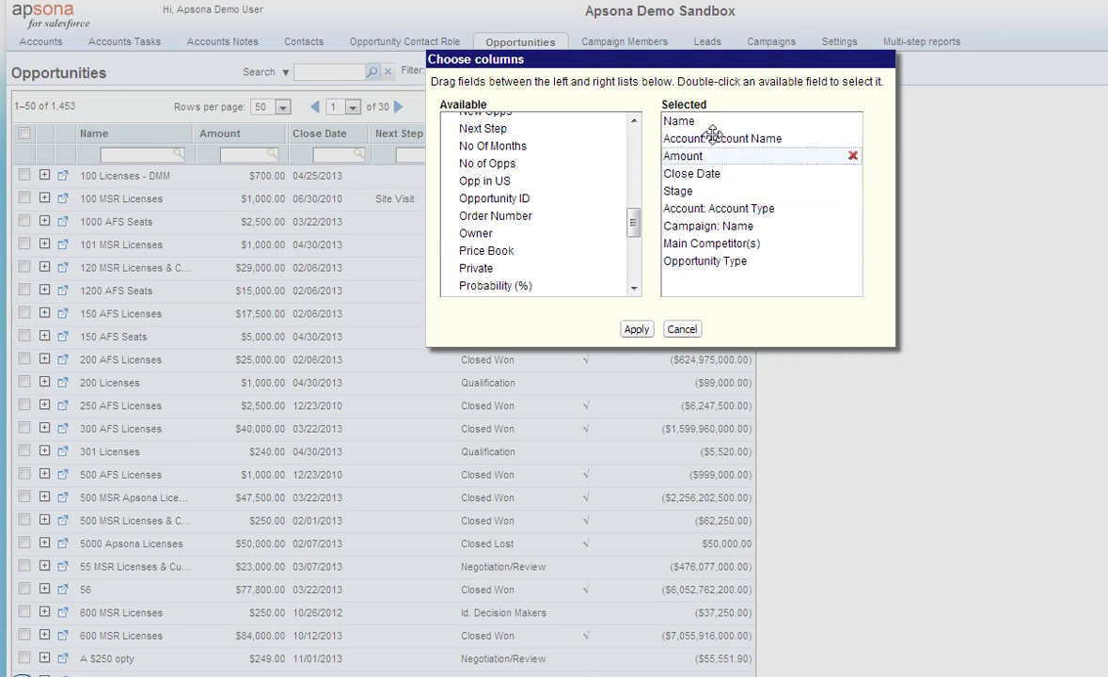
click(636, 329)
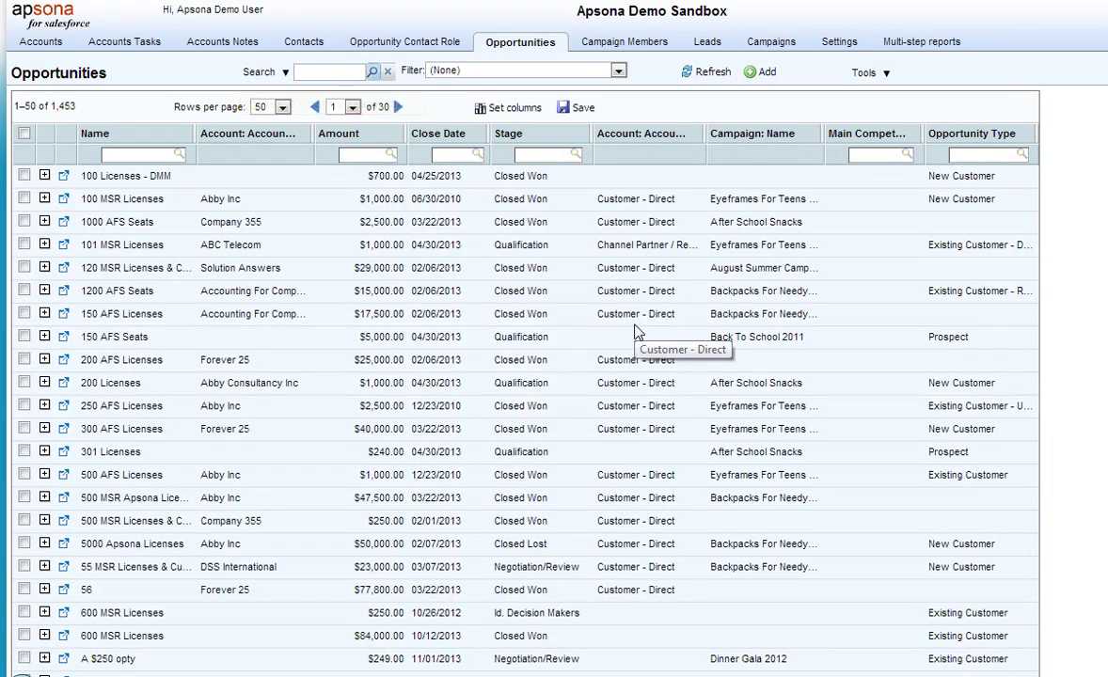
drag(590, 144, 697, 151)
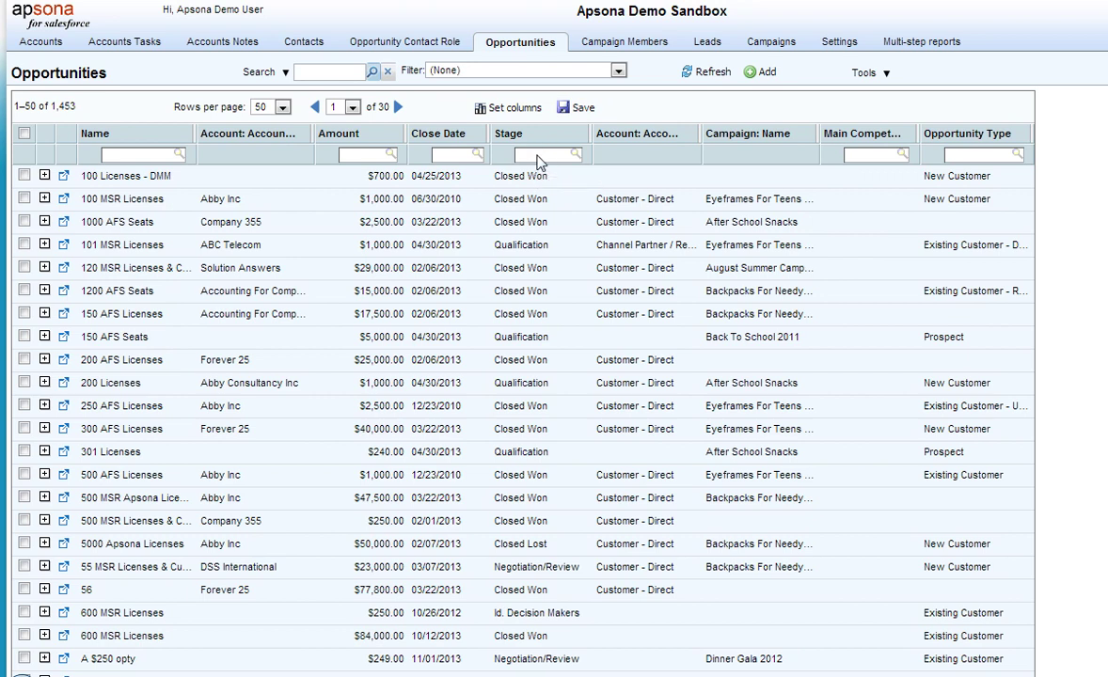
Search for opportunities whose Stage is among Negotiation/Review.
click(538, 156)
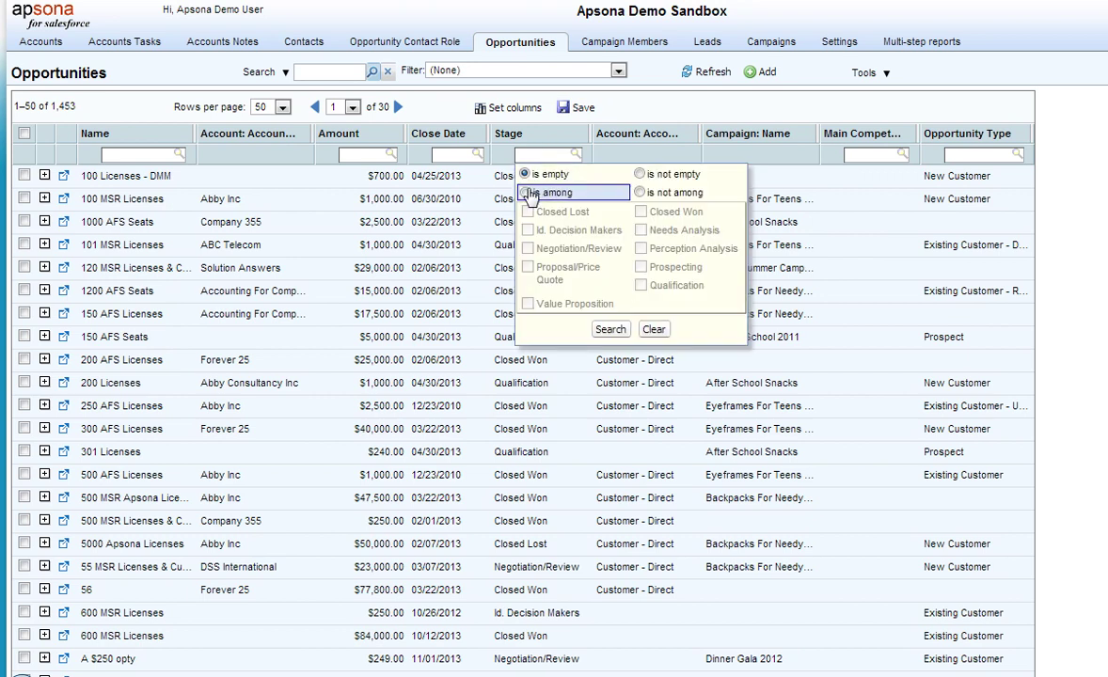
click(528, 192)
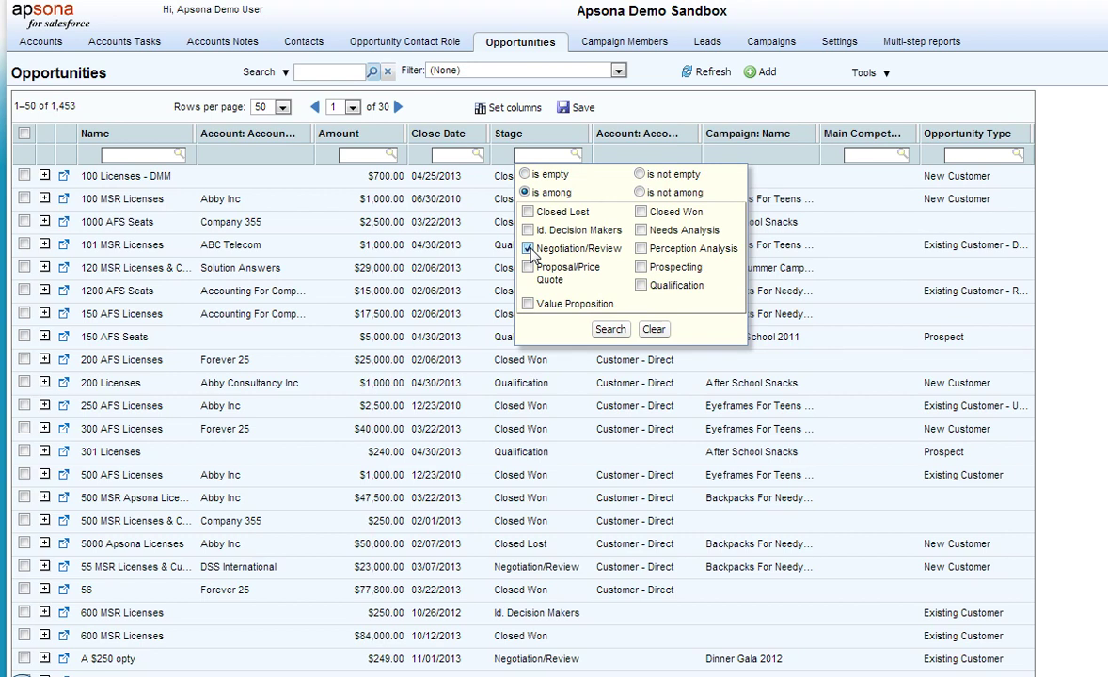
click(609, 329)
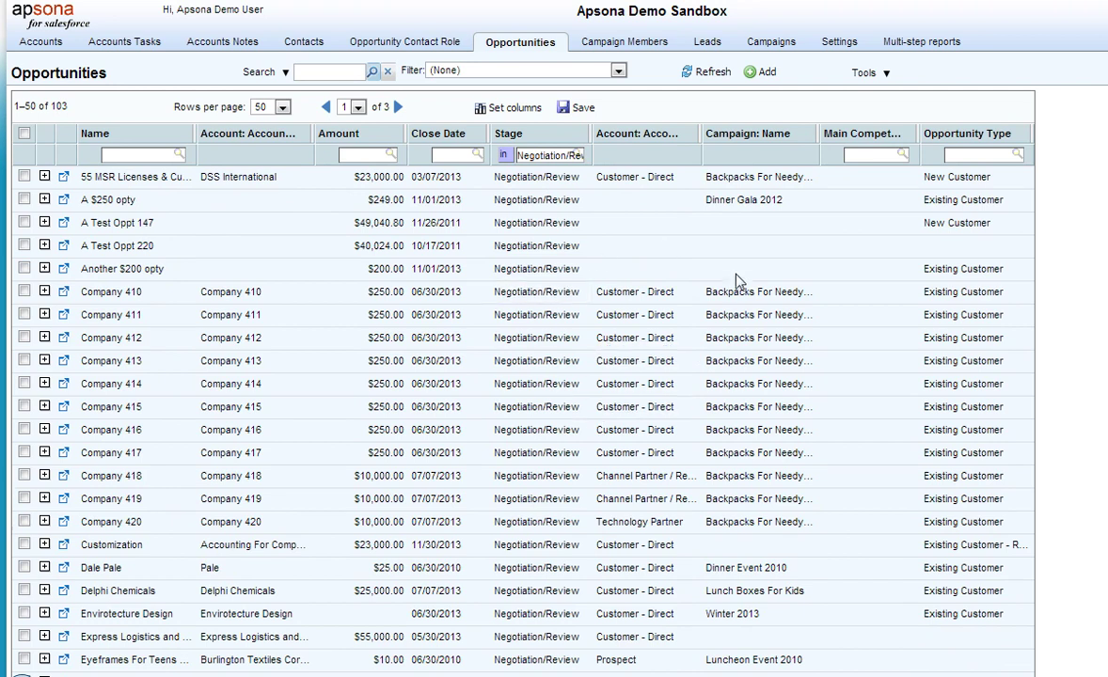
Set the Opportunity Type of A Test Oppt 220 to New Customer and the Amount of A $250 opty to $2,500, and save both edits.
click(926, 246)
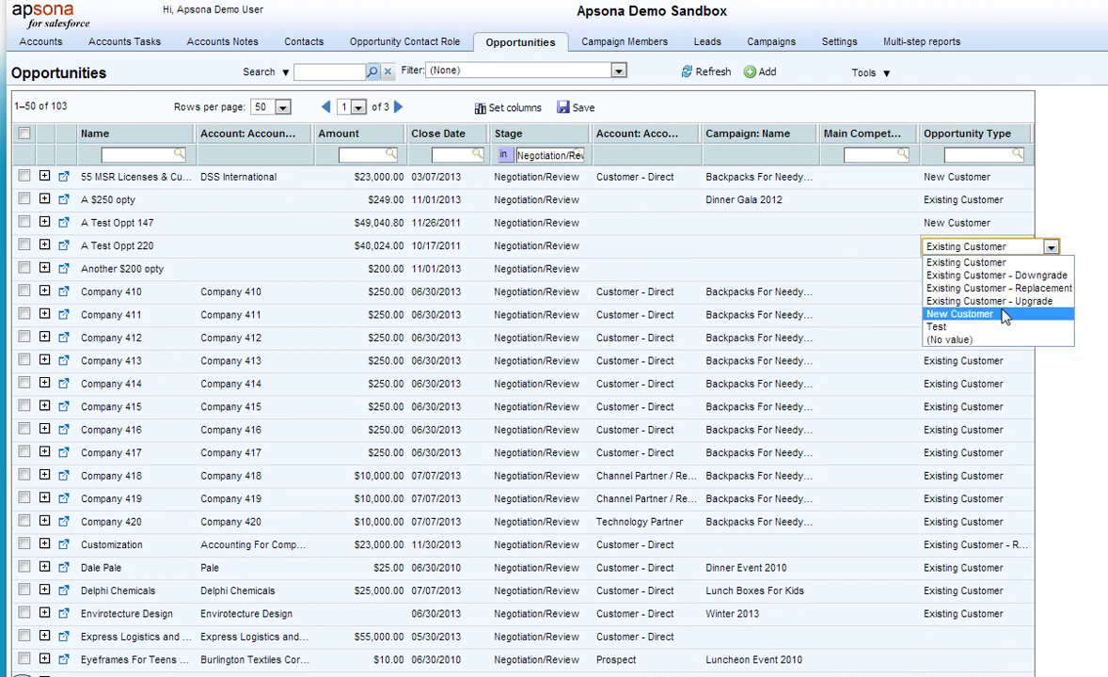
click(960, 314)
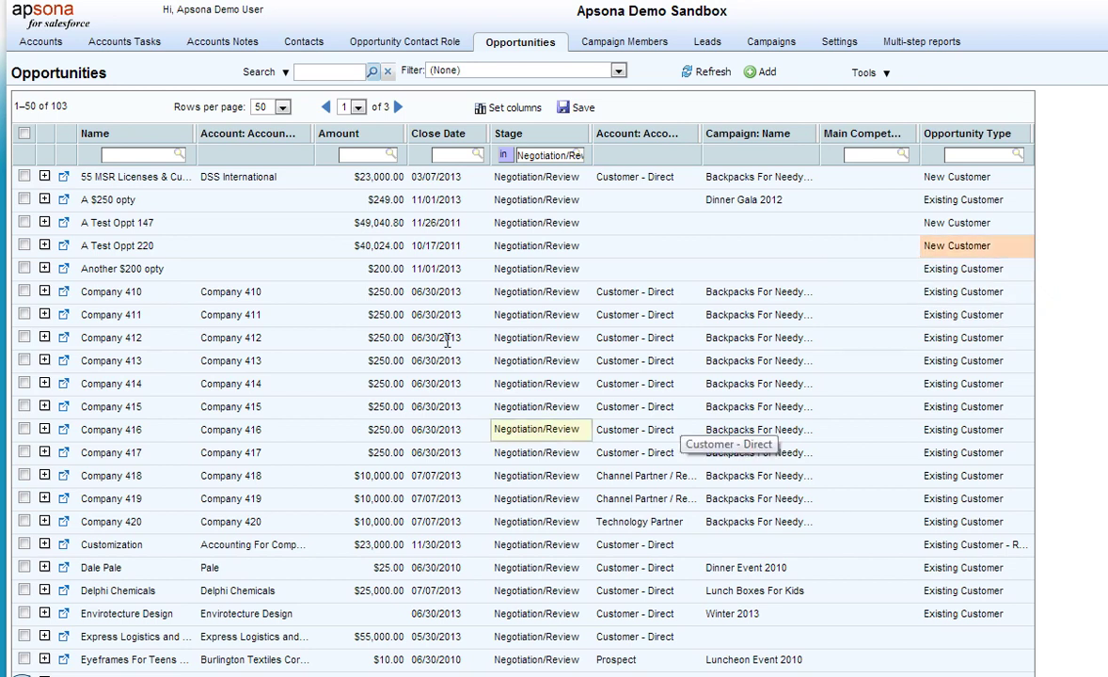
click(378, 203)
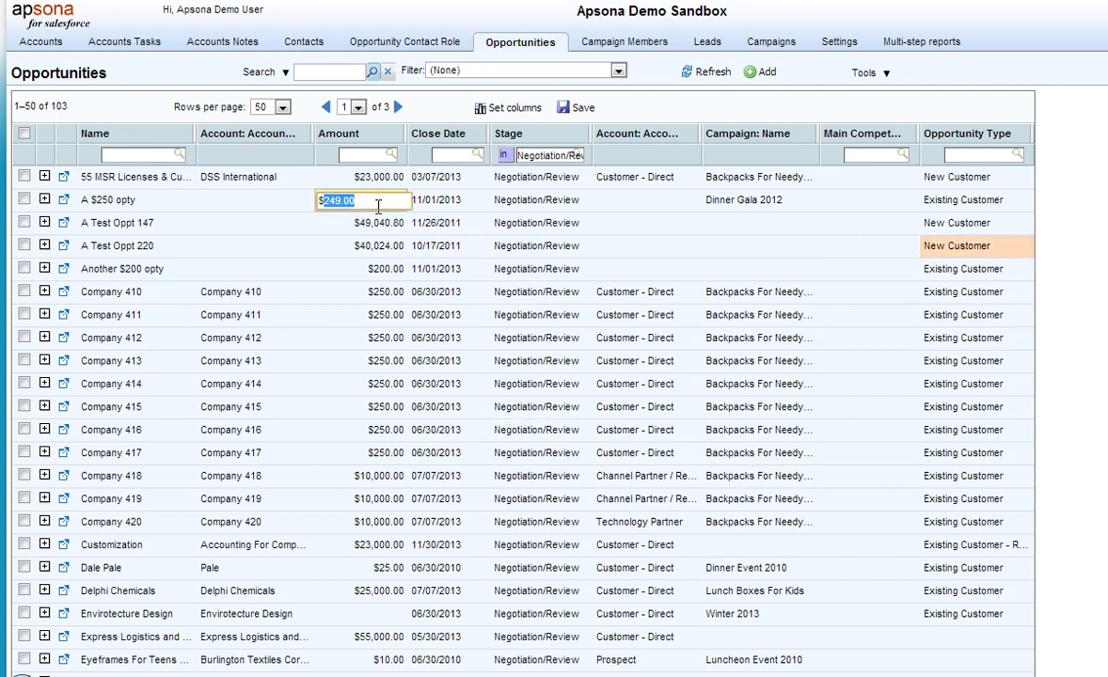
text(2,)
text(500)
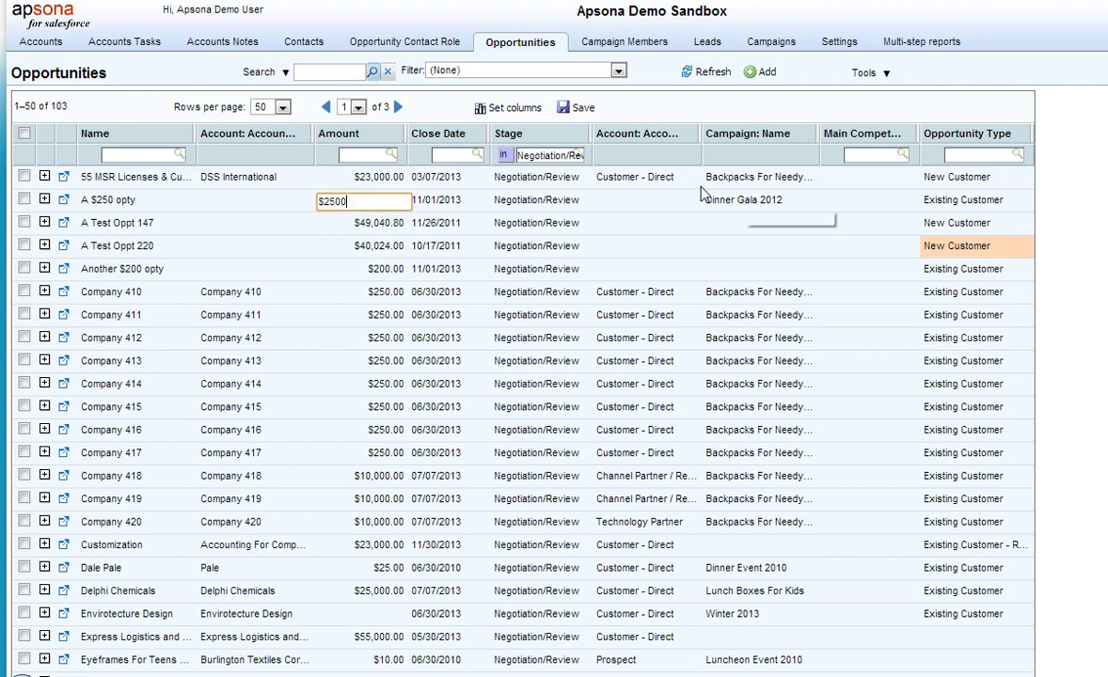
click(581, 108)
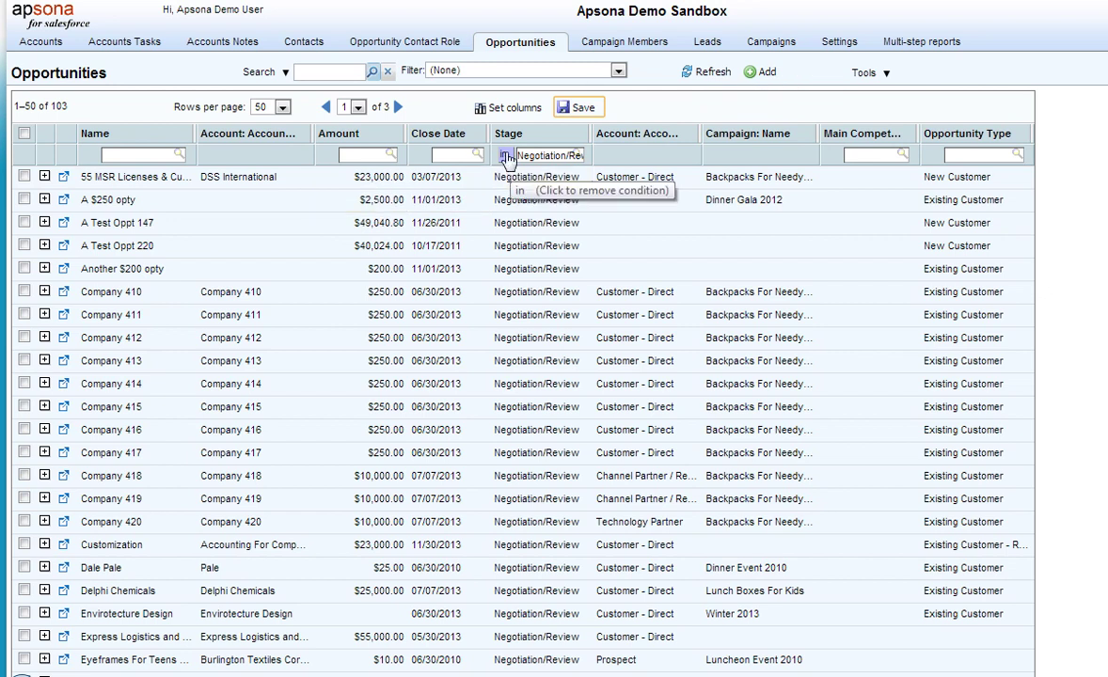
Remove the Stage search condition and apply the saved filter "Opps in 2013" to the opportunities.
click(506, 156)
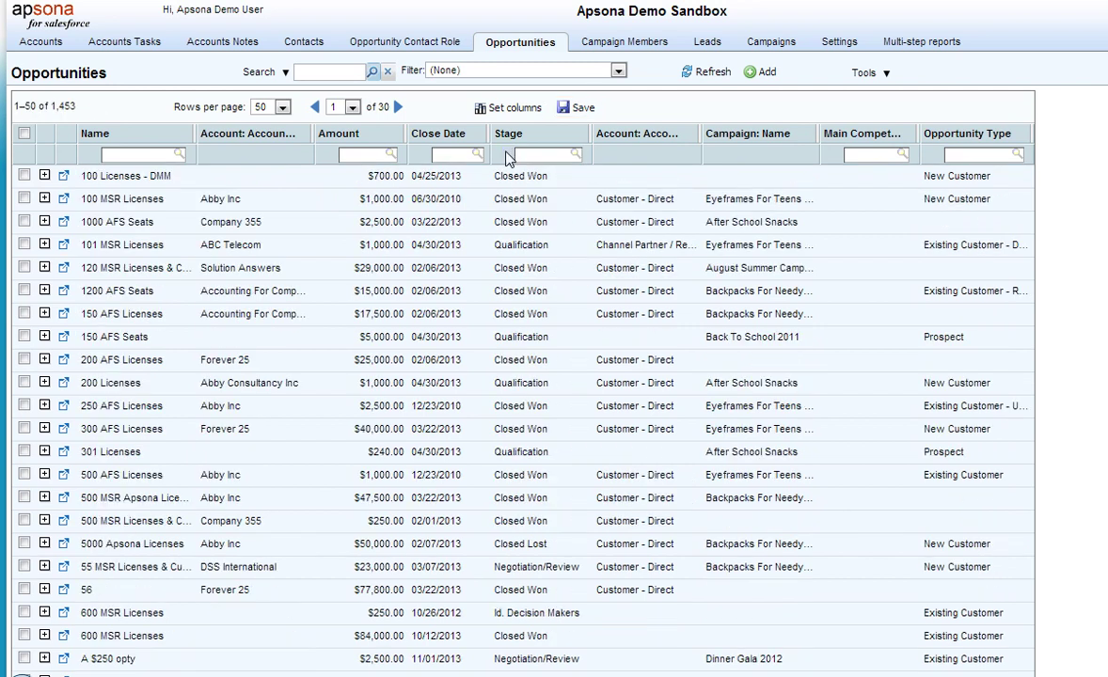
click(618, 73)
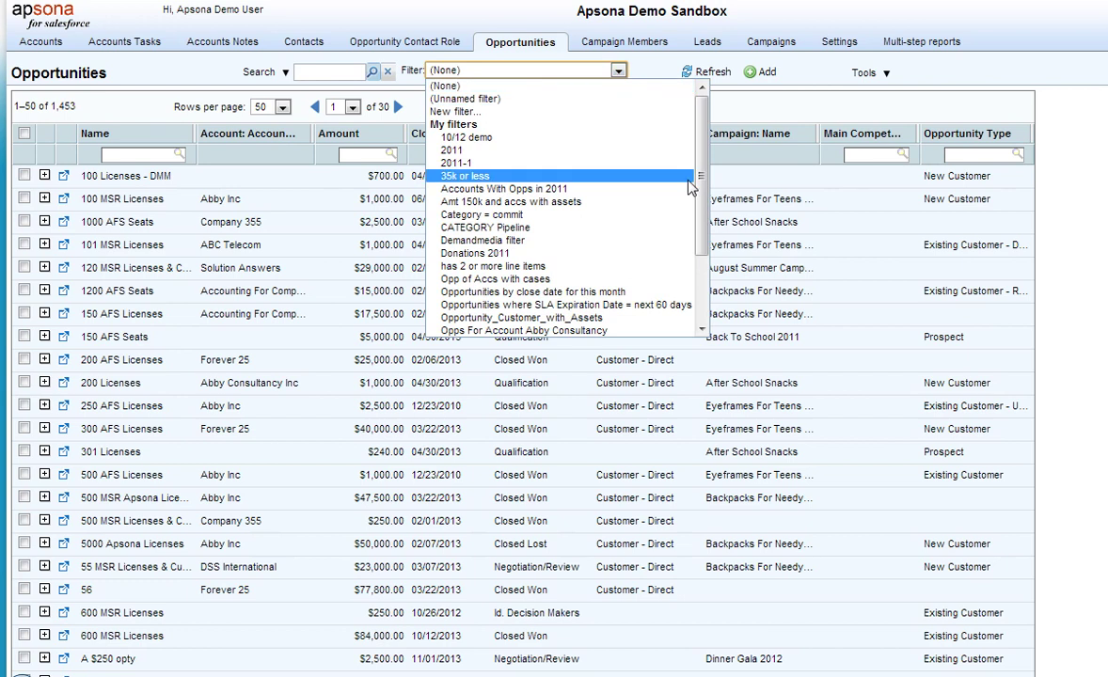
scroll(647, 155, down, 2)
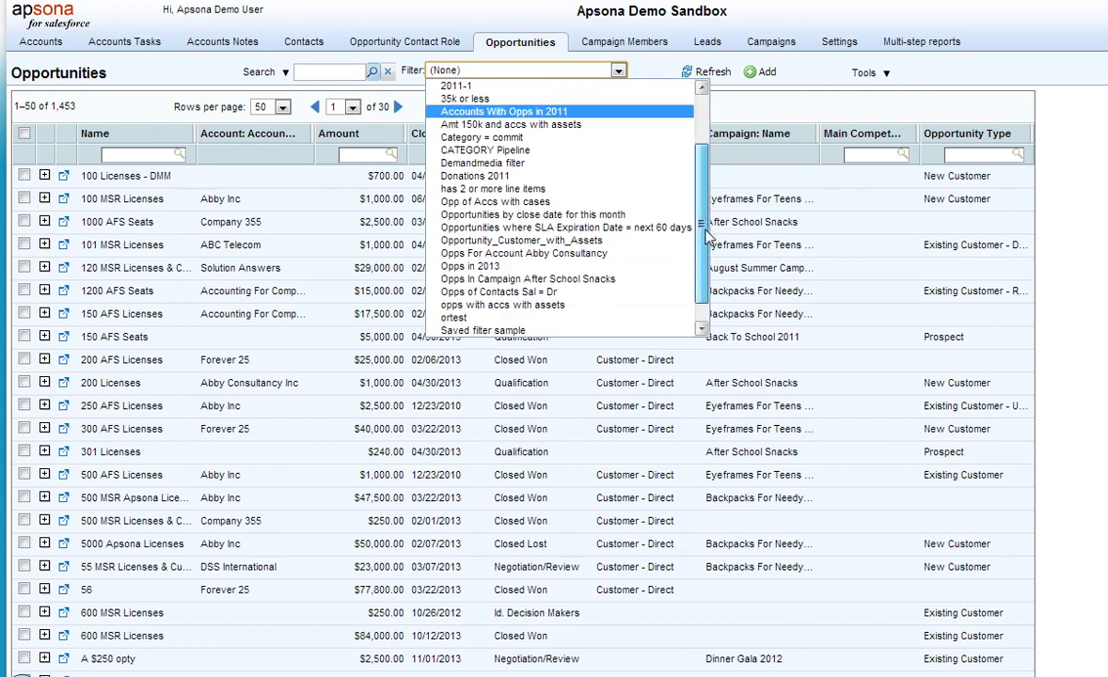
click(594, 267)
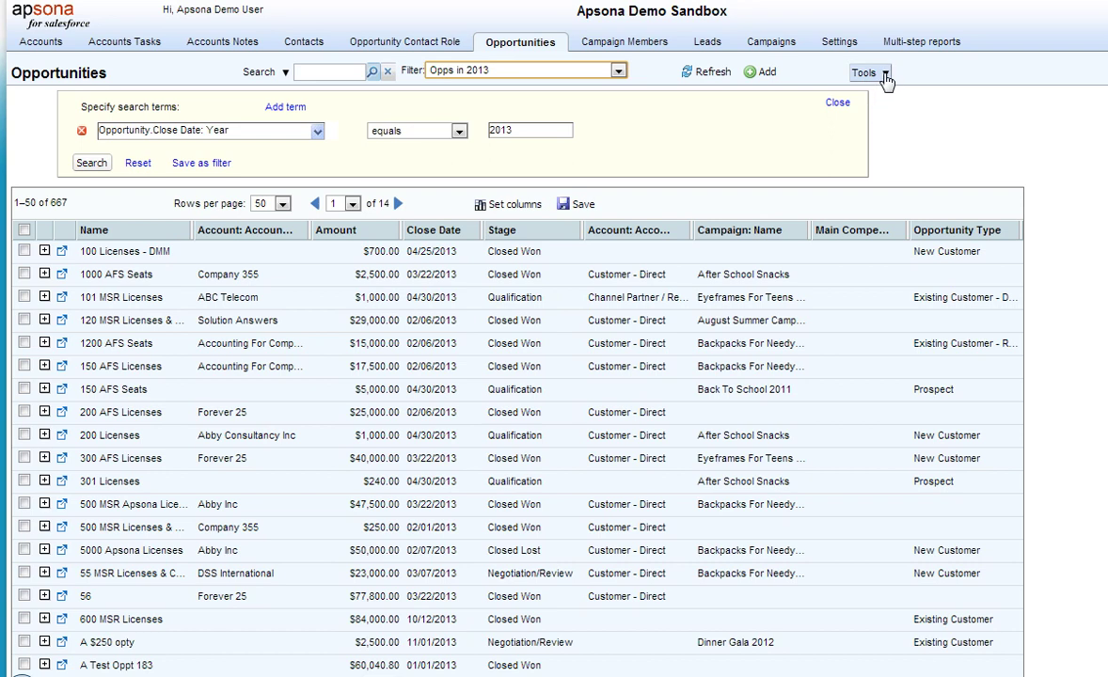
View the export options for the filtered opportunity records and close them without exporting.
click(885, 75)
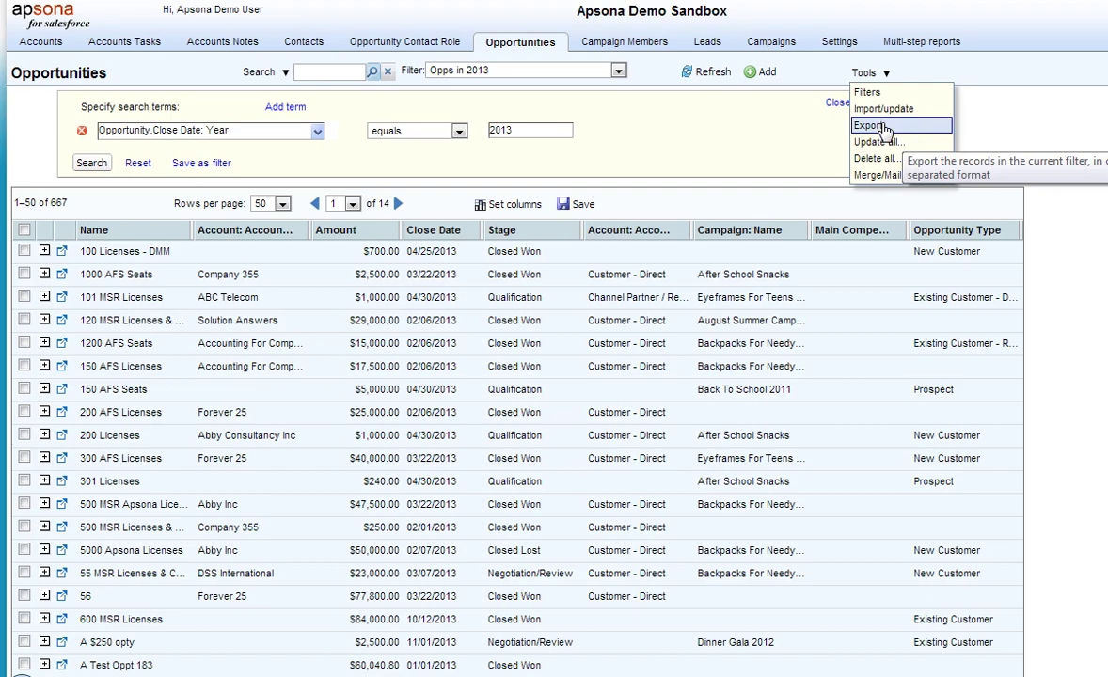
click(882, 126)
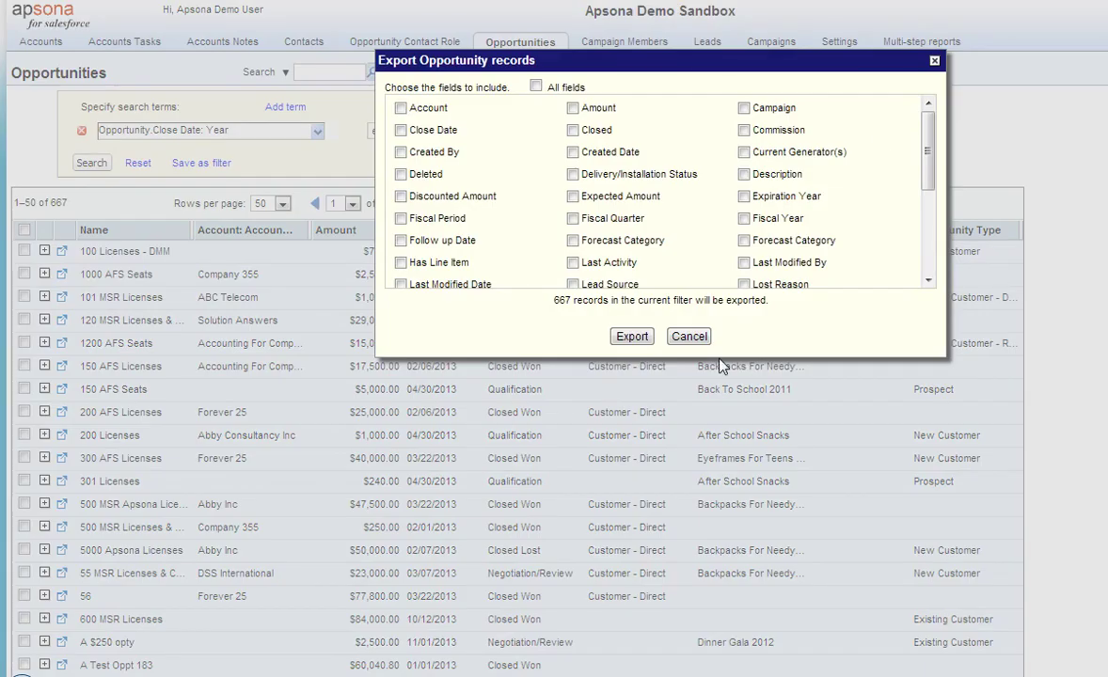
click(701, 340)
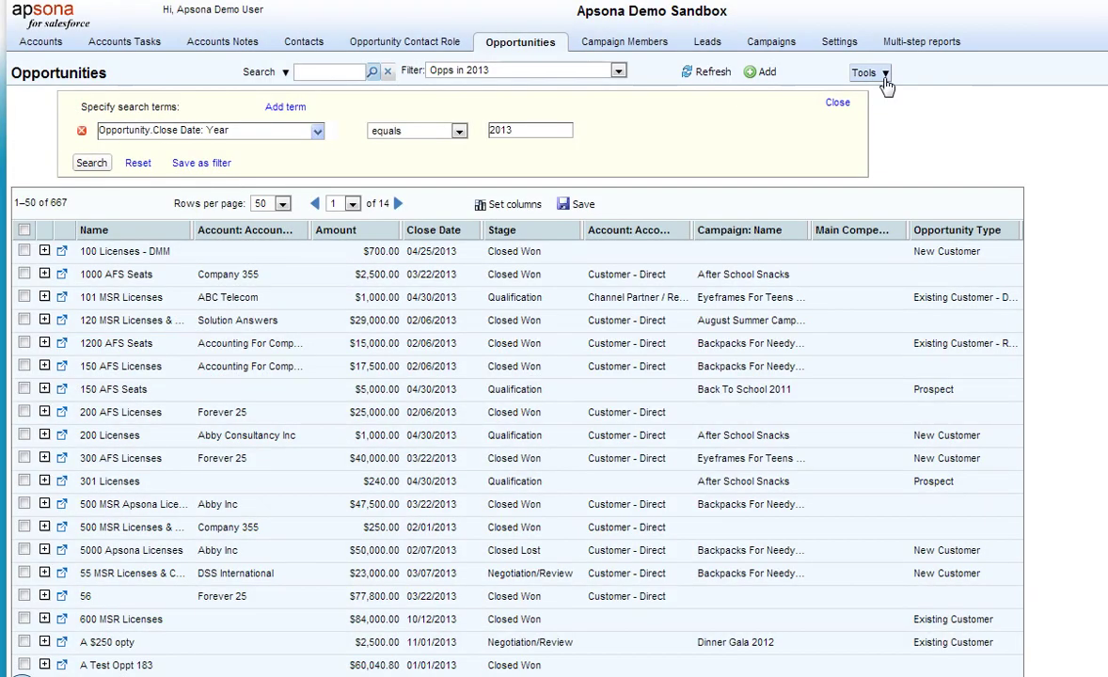
Select the first four opportunities, from 100 Licenses - DMM through 120 MSR Licenses, and view the tools available for them.
click(884, 75)
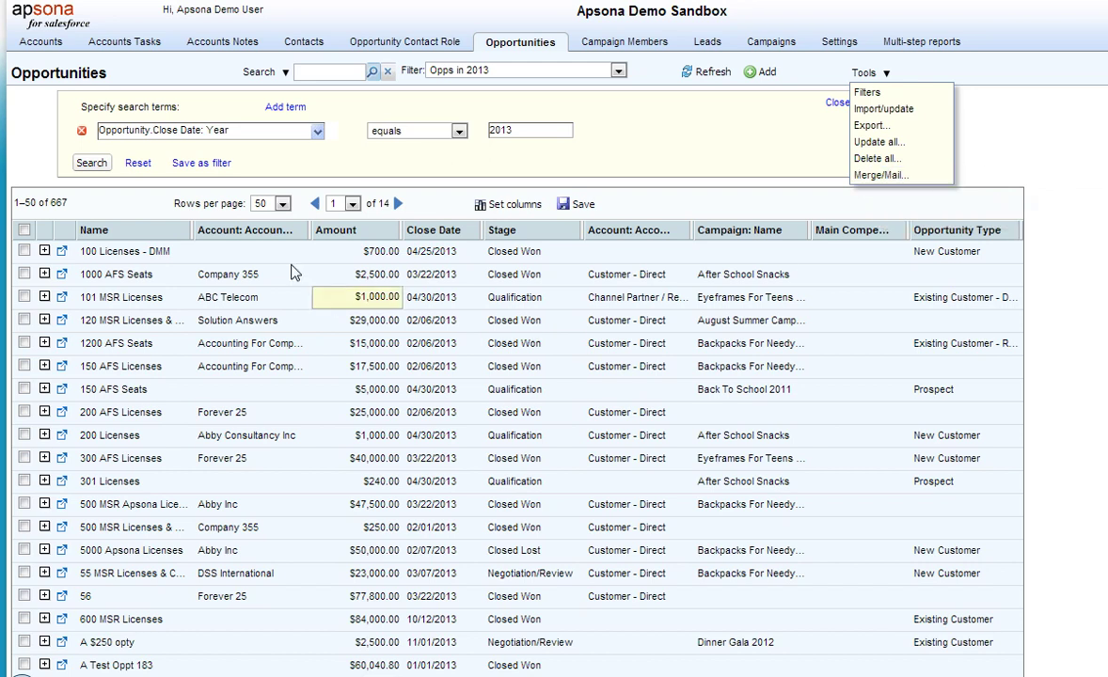
click(25, 252)
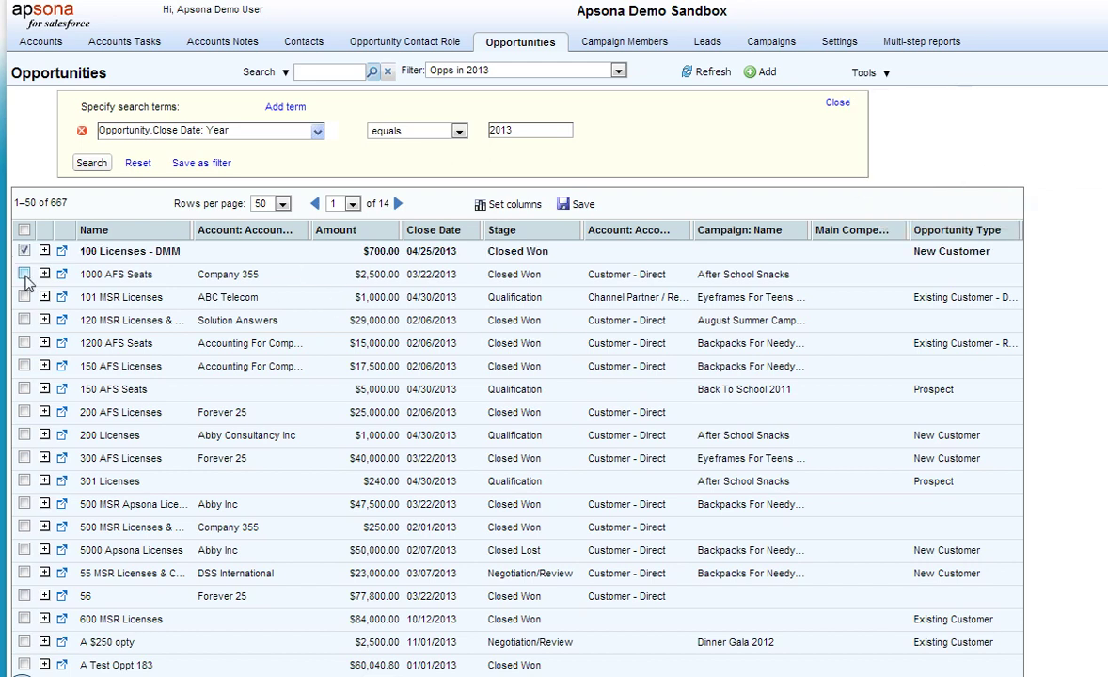
click(24, 274)
click(24, 298)
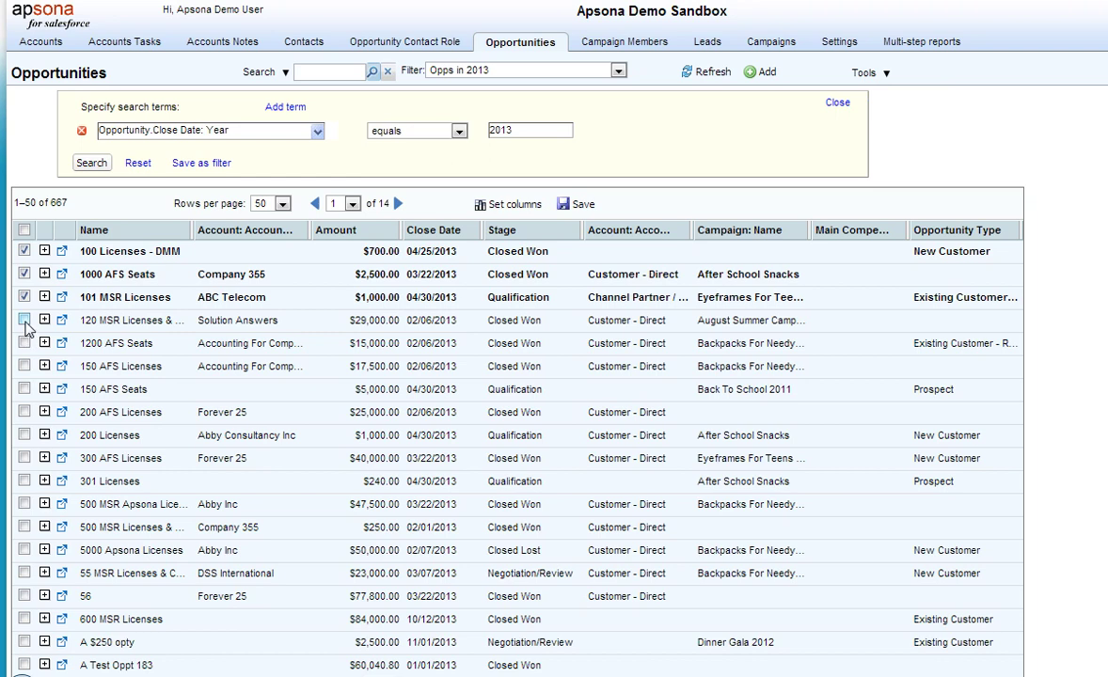
click(25, 320)
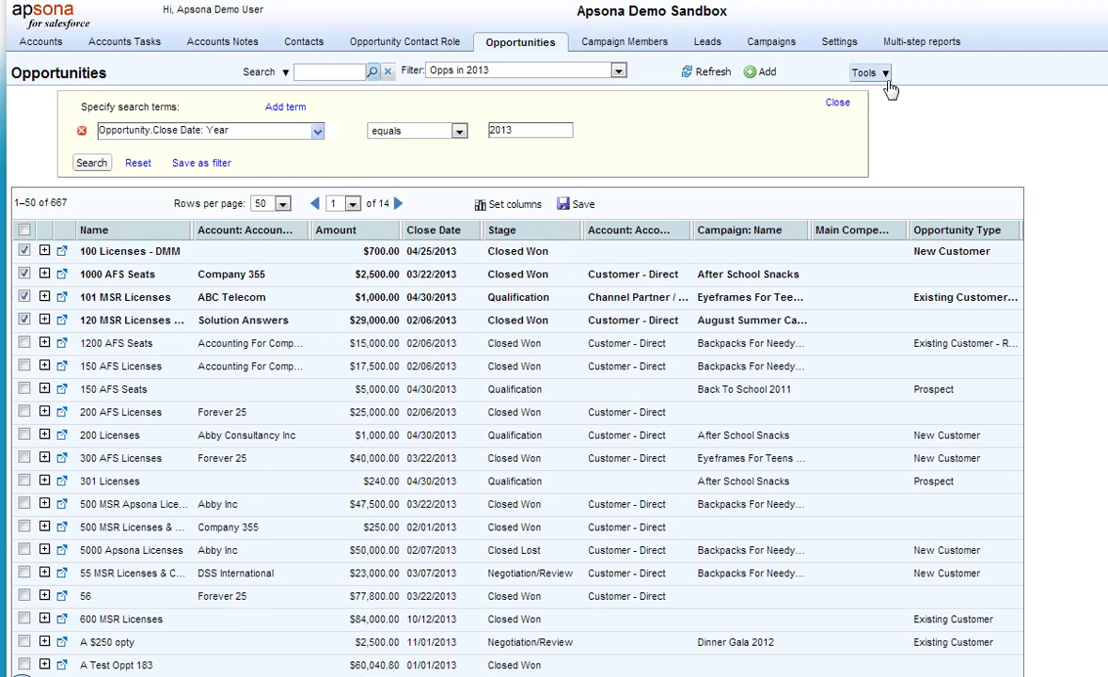
click(884, 73)
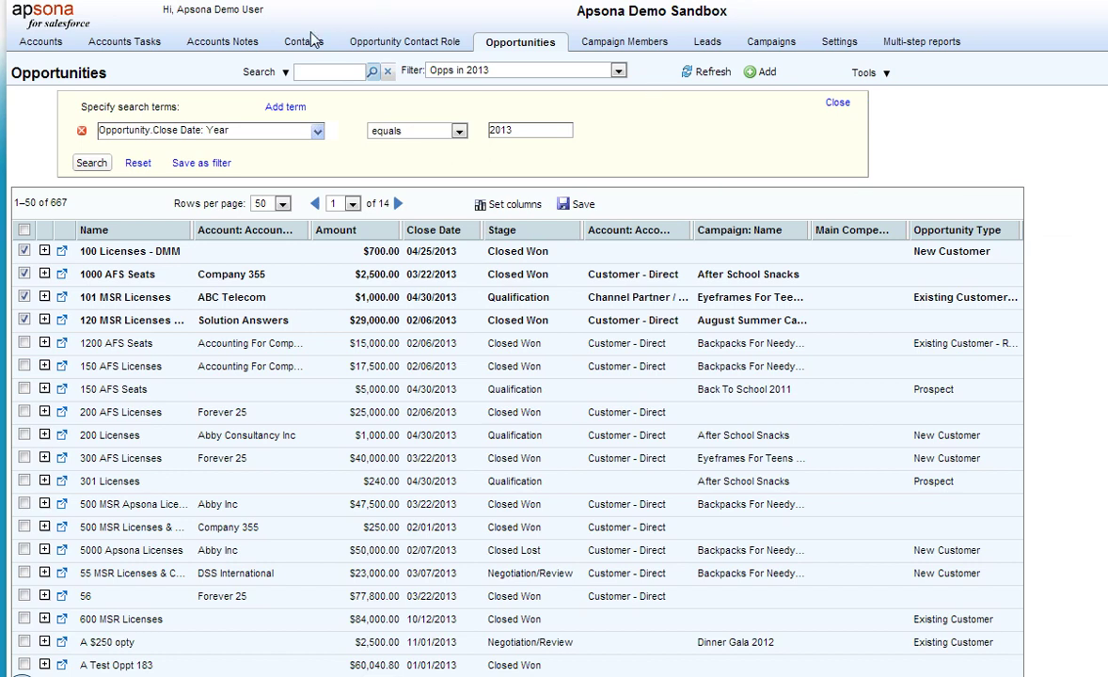
Show the contacts in tabular view with the saved filter "Choc pref - white" applied and view the tools available for them.
mouse_move(313, 47)
click(303, 81)
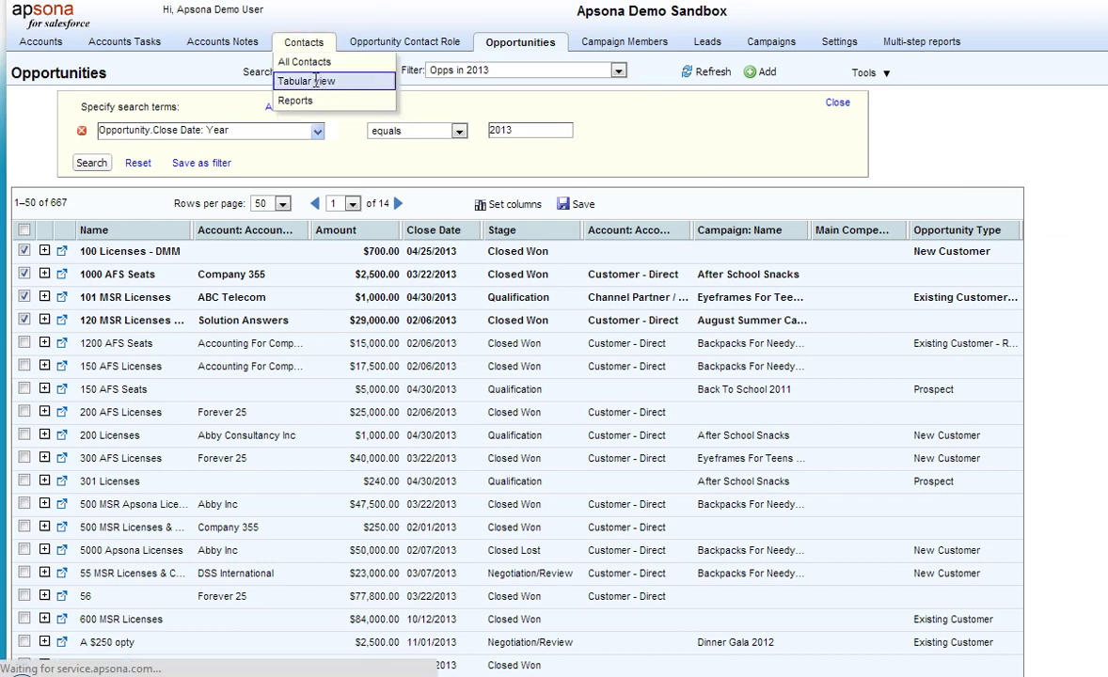
click(569, 70)
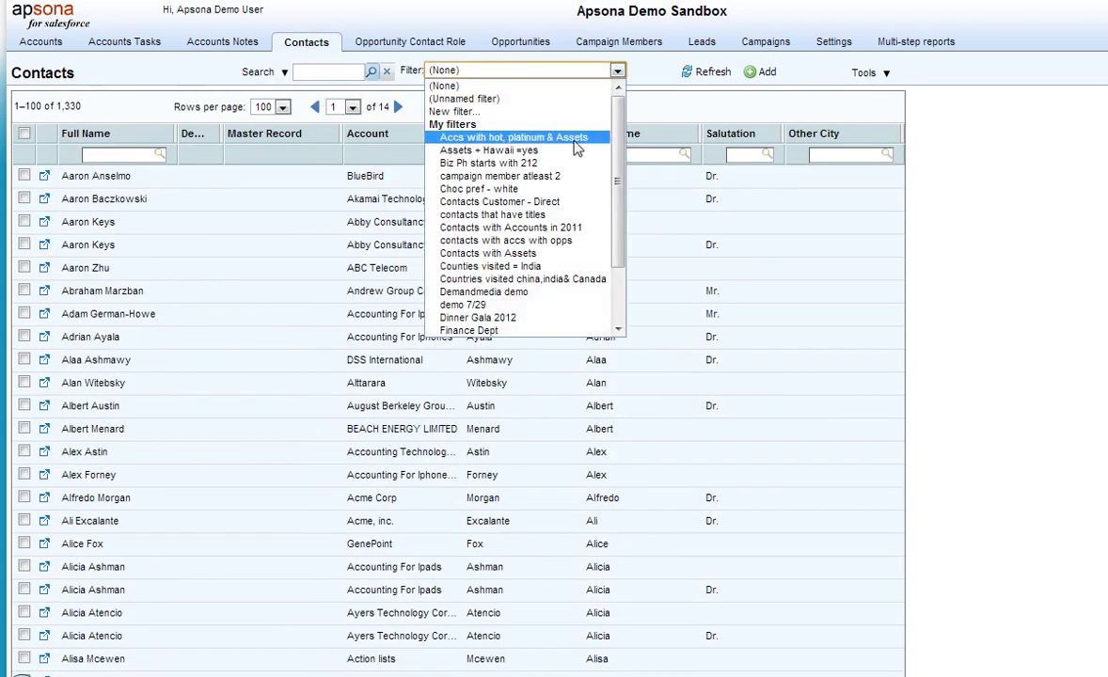
click(565, 188)
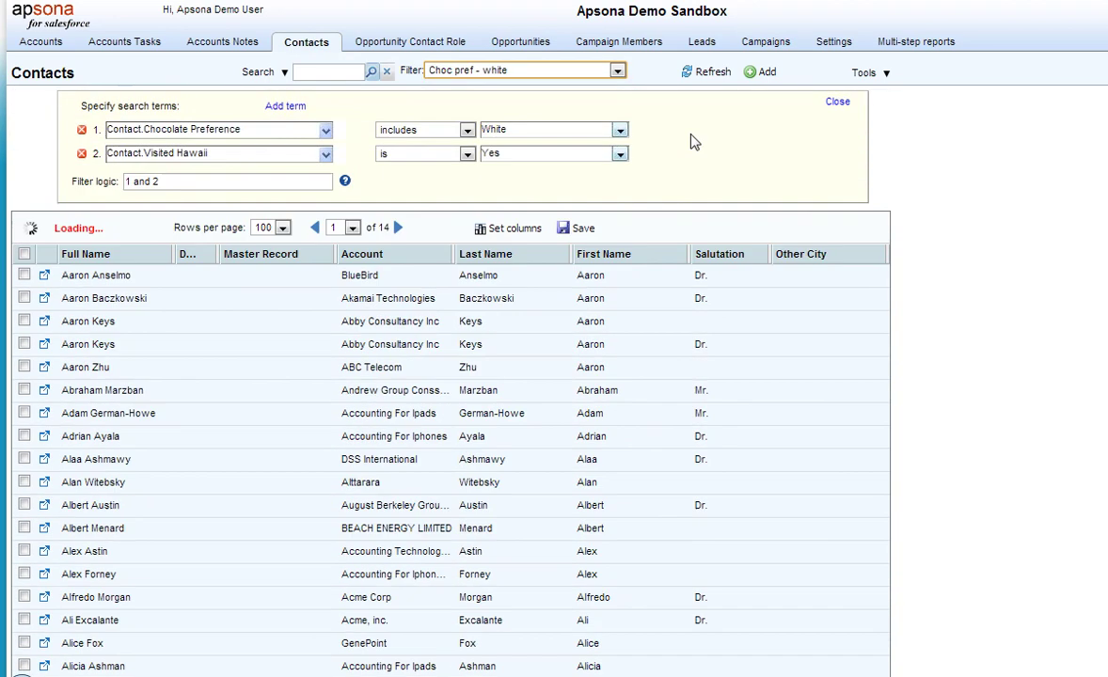
click(885, 76)
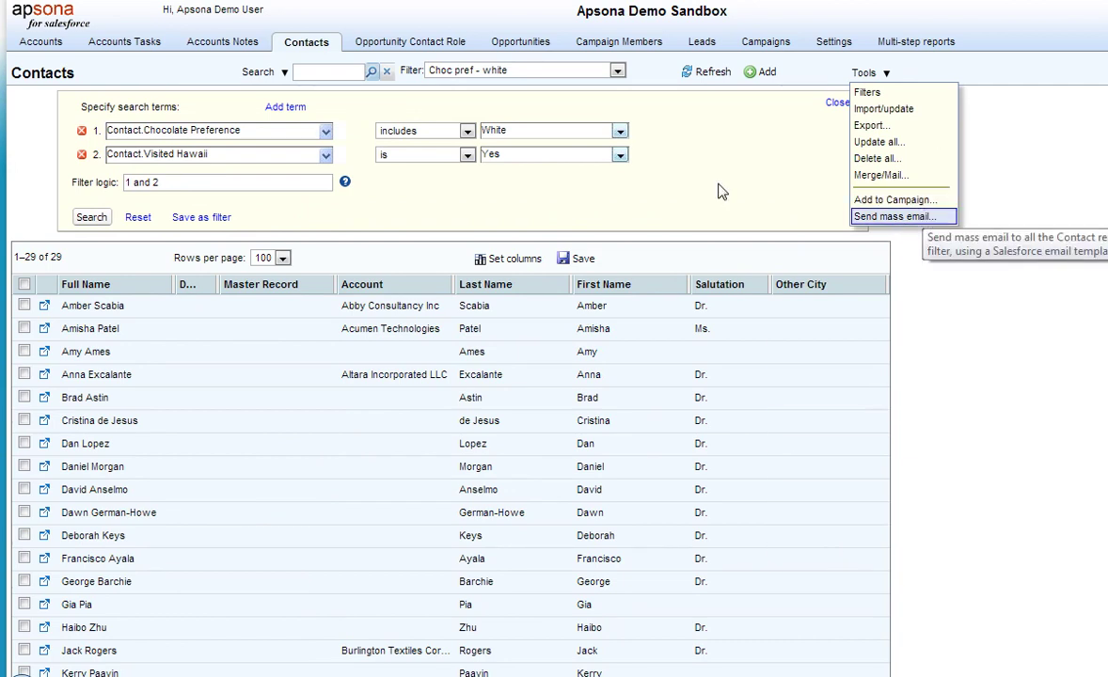
Return to the opportunities grid, clear its search and filter conditions, and close the search terms area.
mouse_move(520, 52)
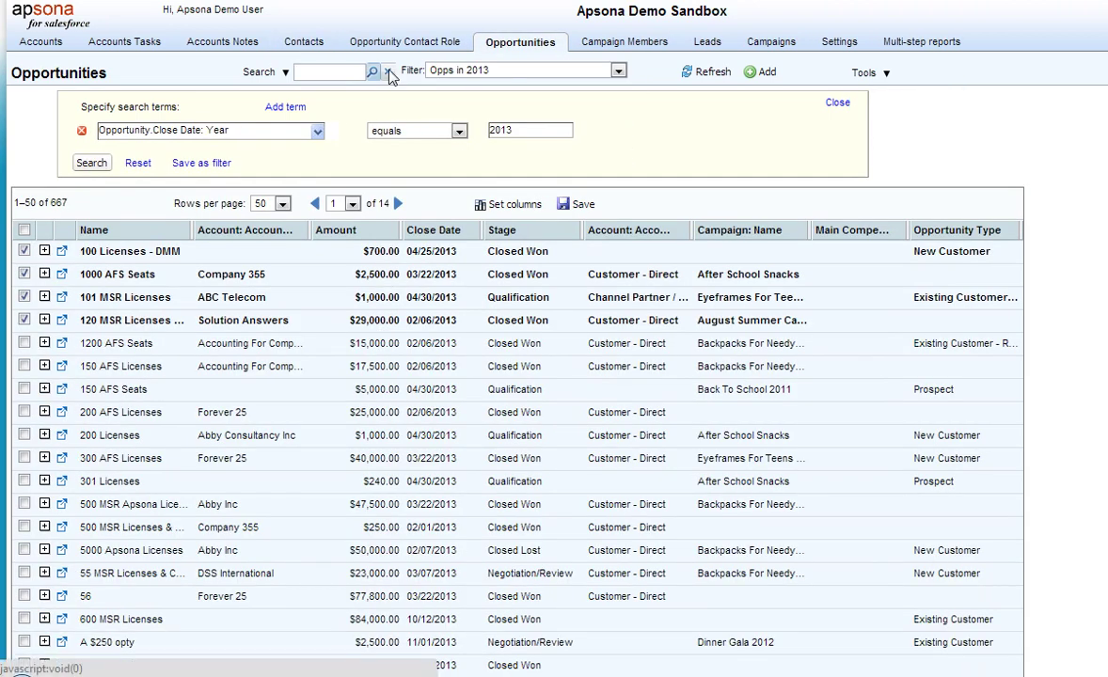
click(388, 72)
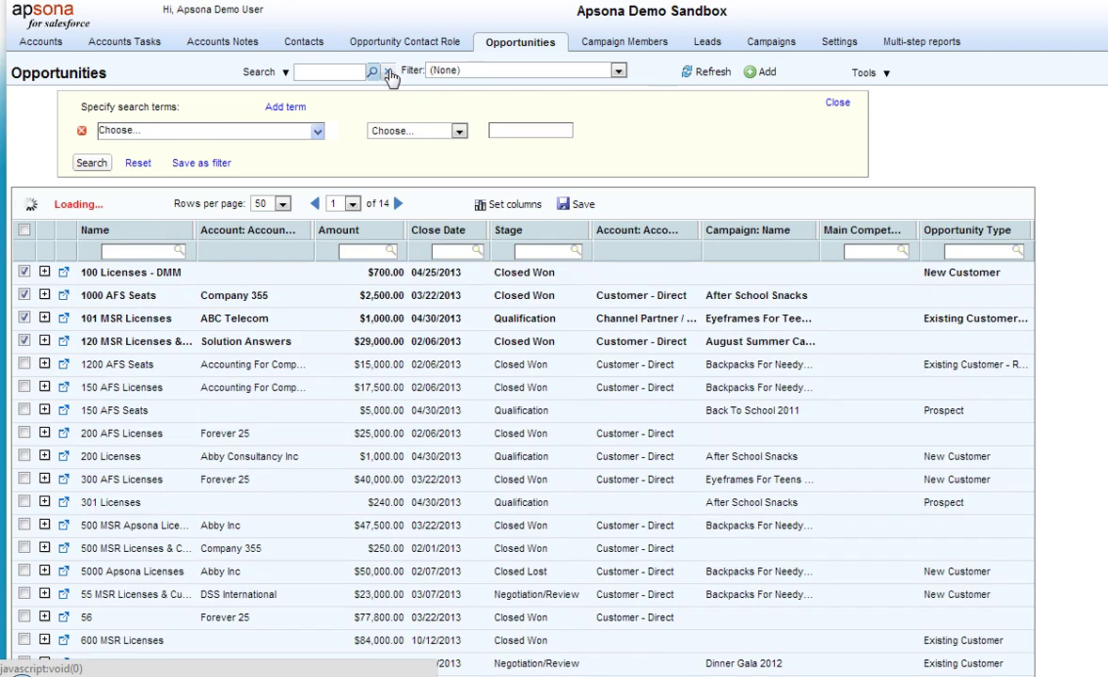
click(282, 204)
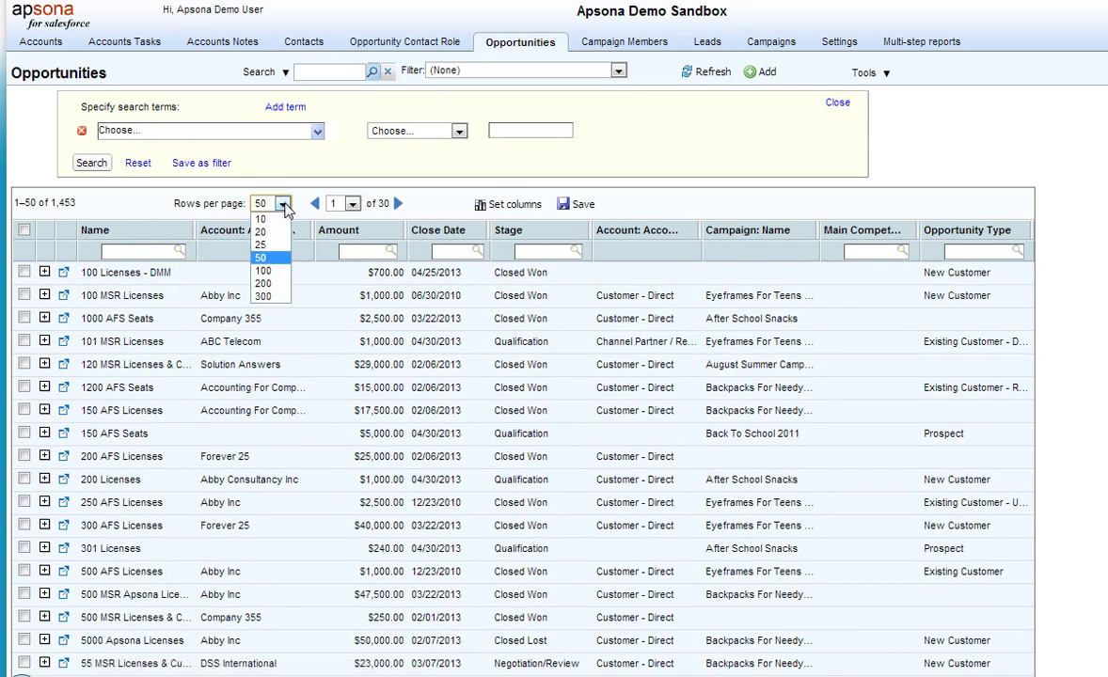
click(372, 72)
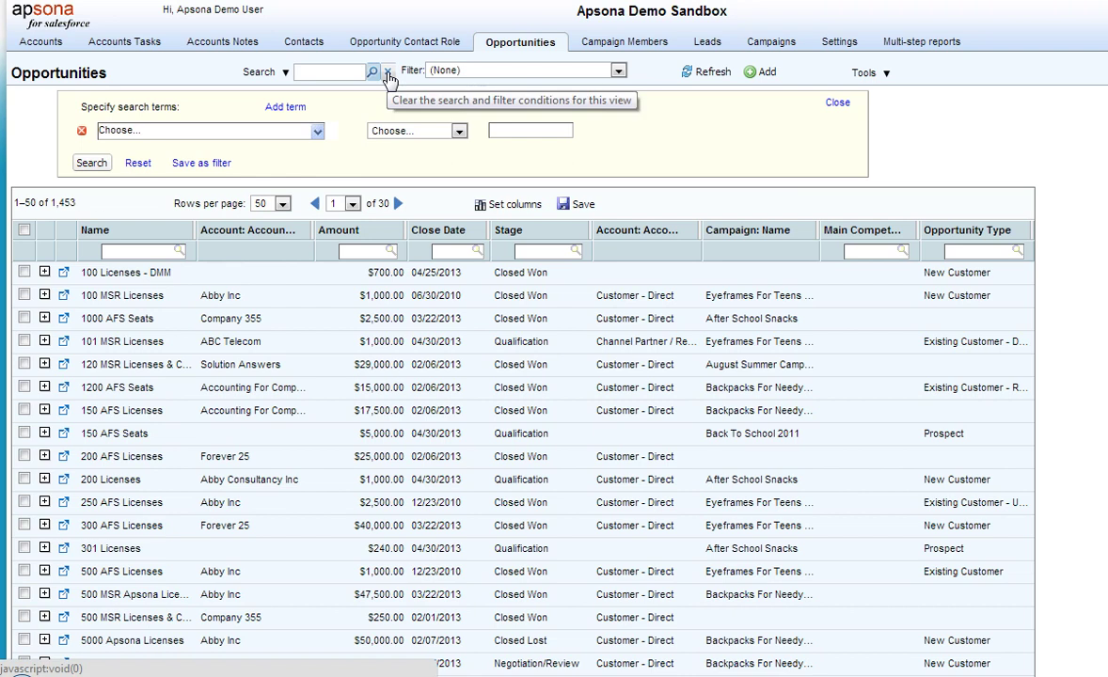
click(839, 104)
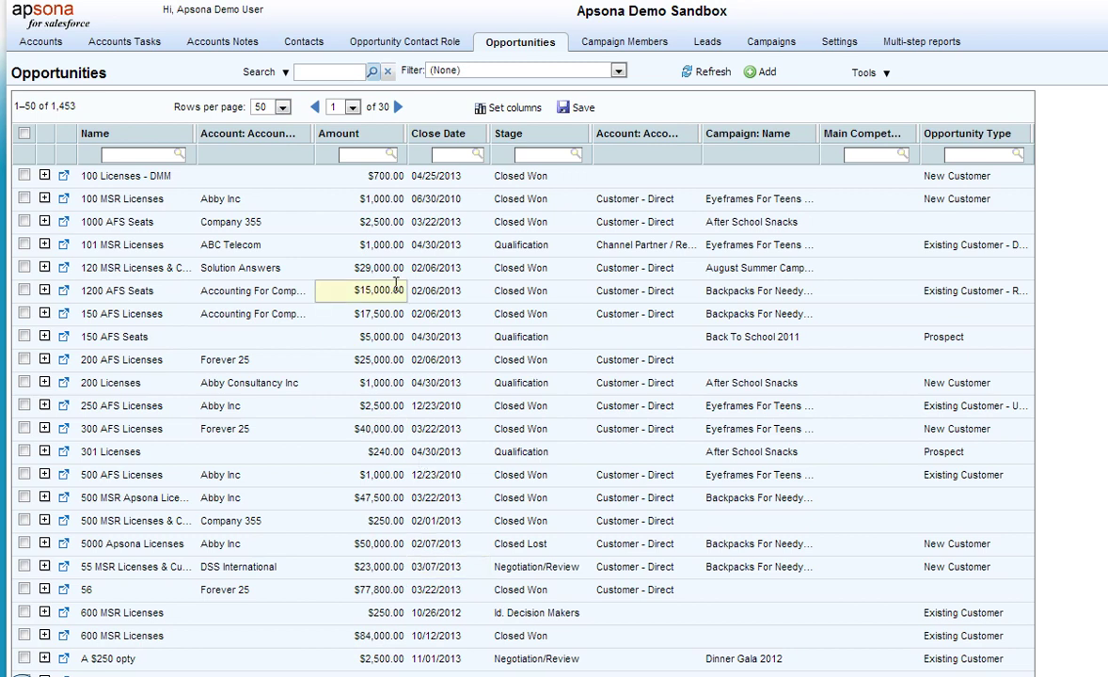
Set the opportunities grid to 100 rows per page and advance to page 6.
click(282, 107)
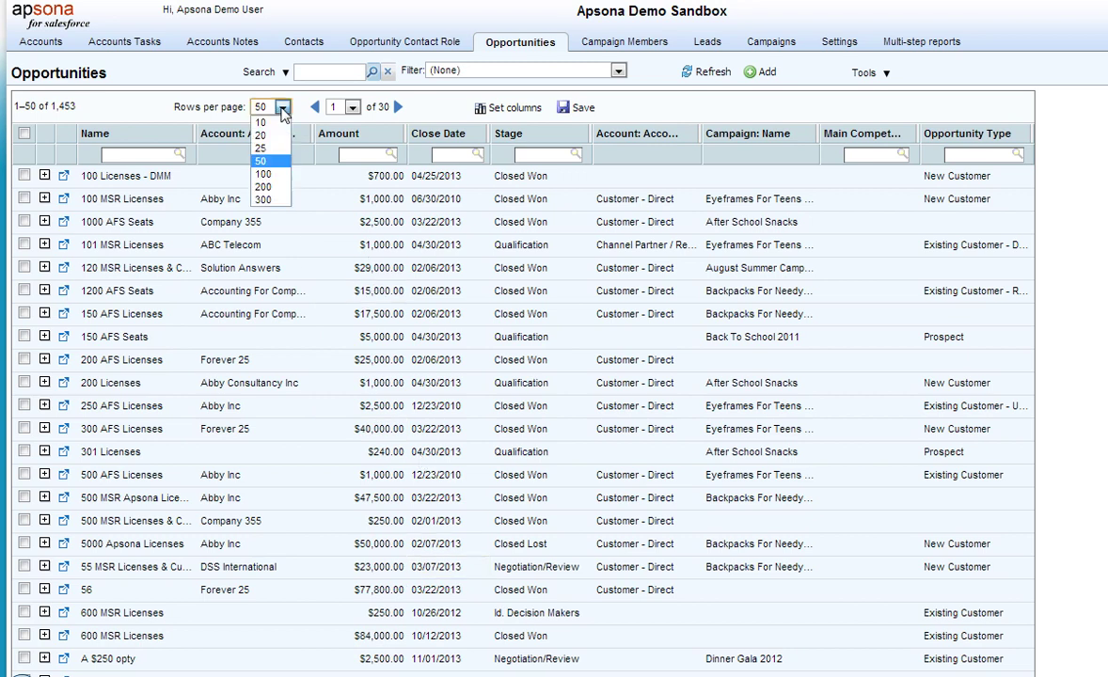
click(275, 180)
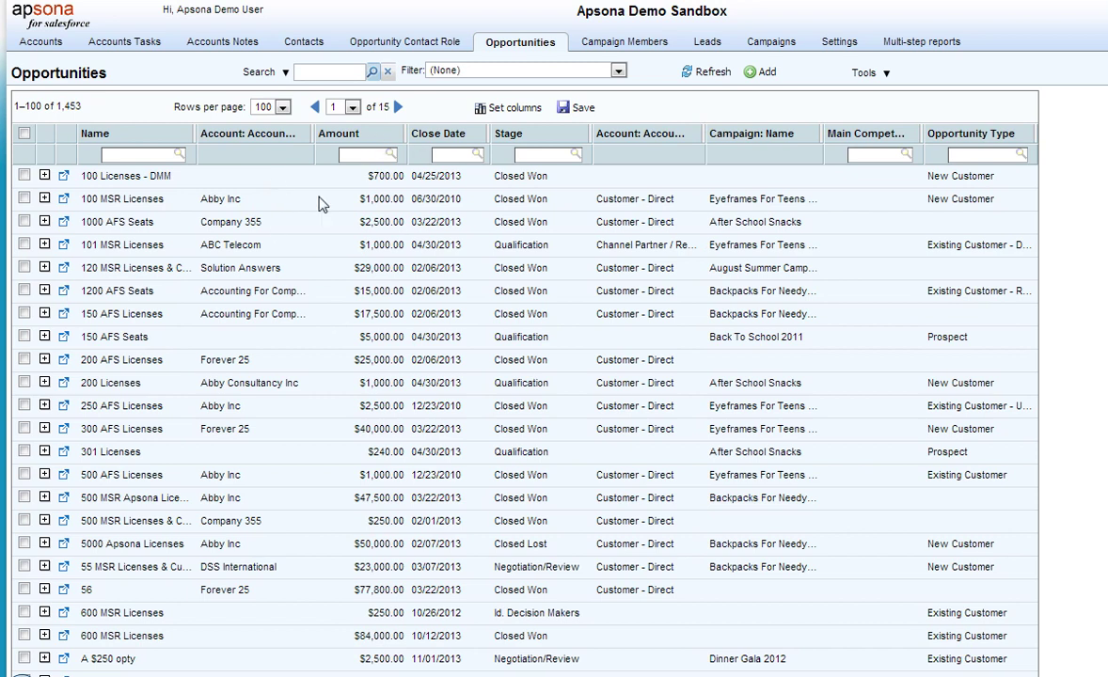
click(399, 108)
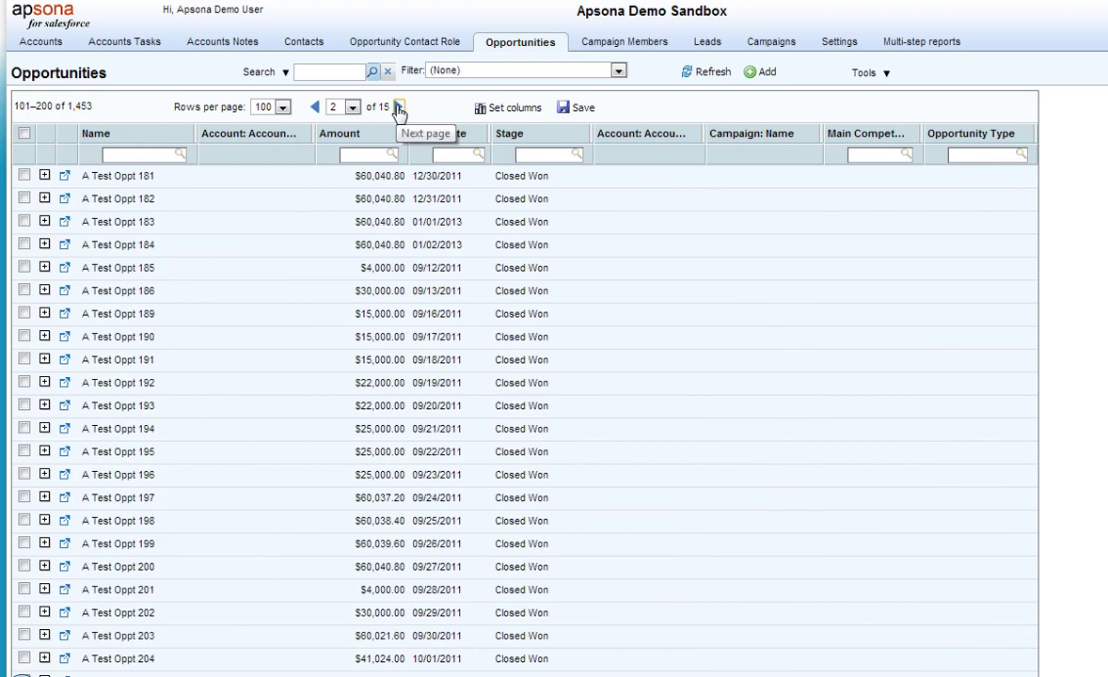
click(399, 108)
click(398, 108)
click(399, 108)
click(399, 108)
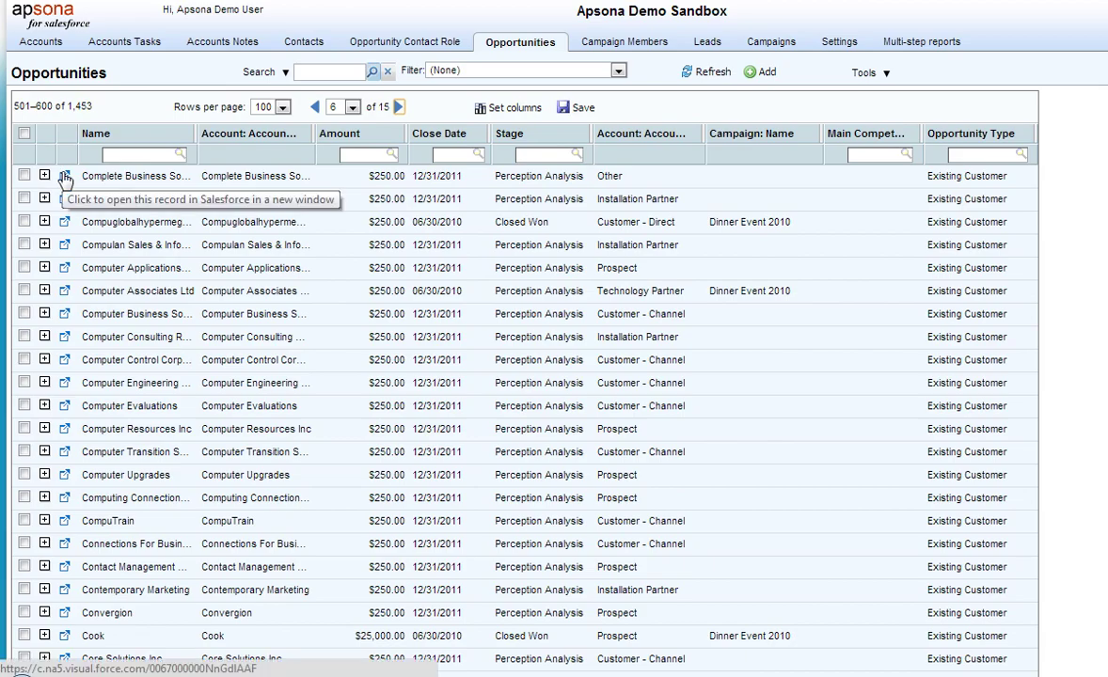
Open the first listed opportunity in Salesforce in a new window, and view the blank new-opportunity form without saving a record.
click(65, 177)
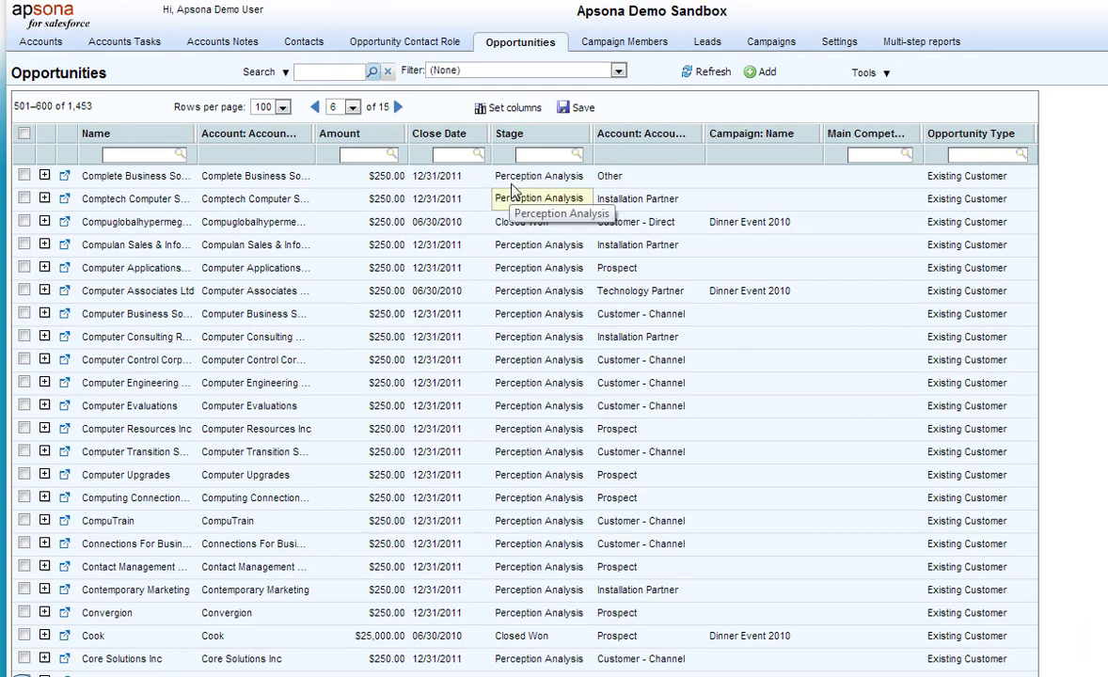
click(760, 72)
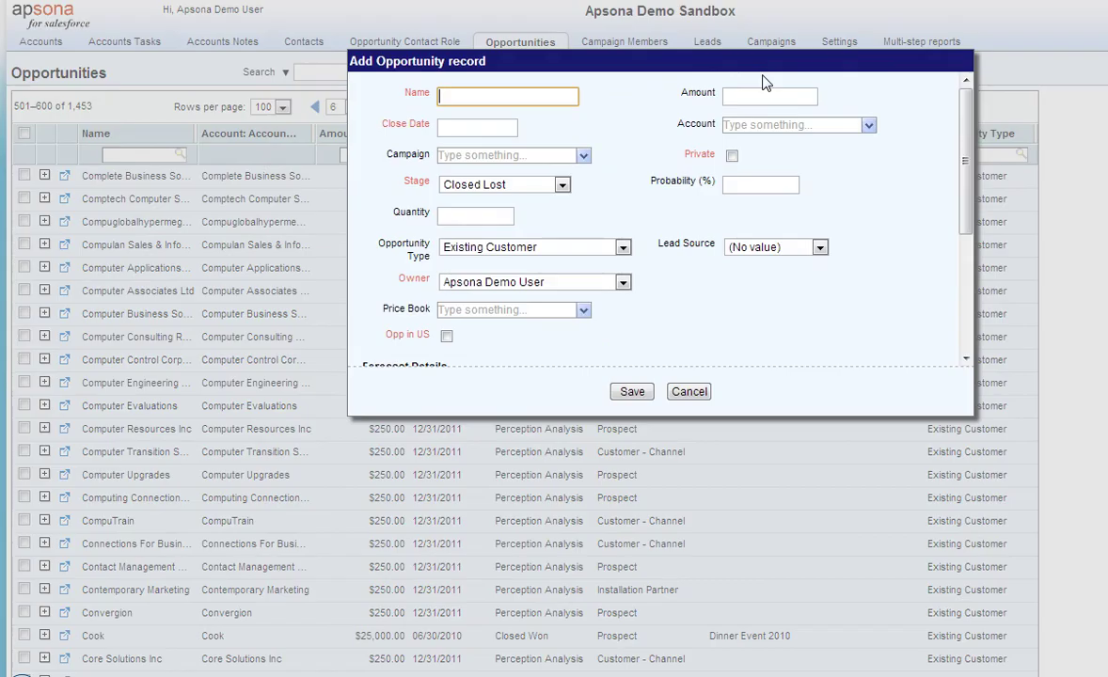
click(689, 392)
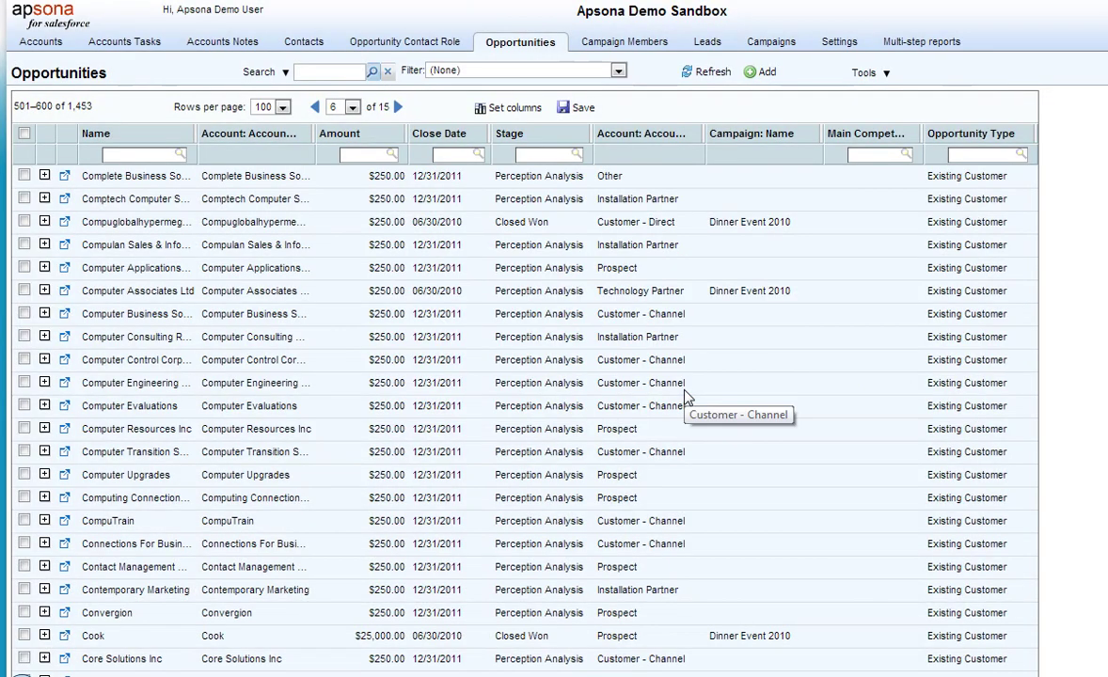